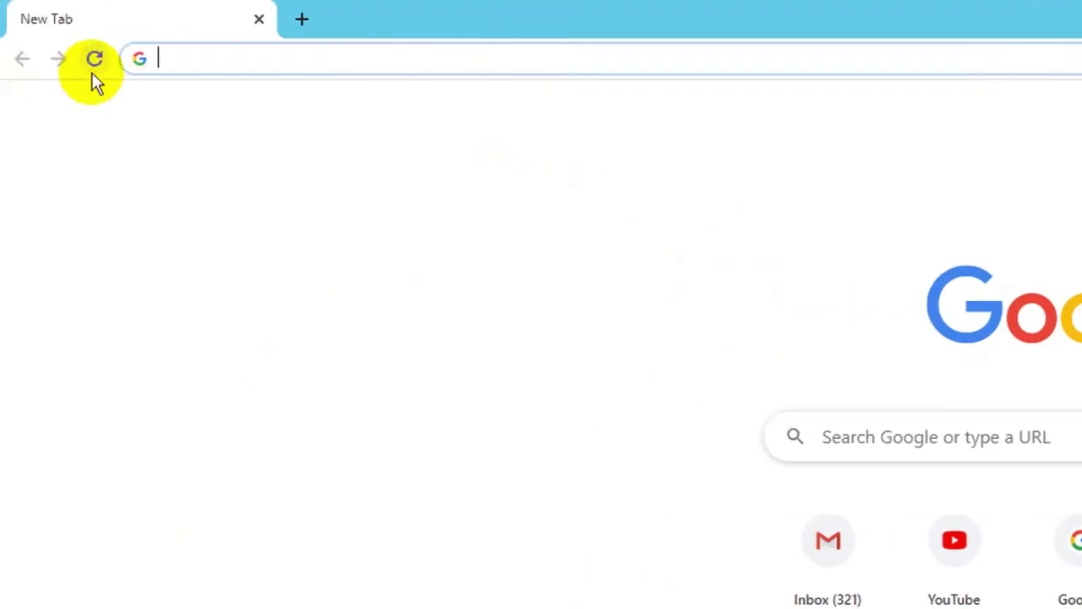
- Load ubuntu.com in a new Chrome tab
type("ub")
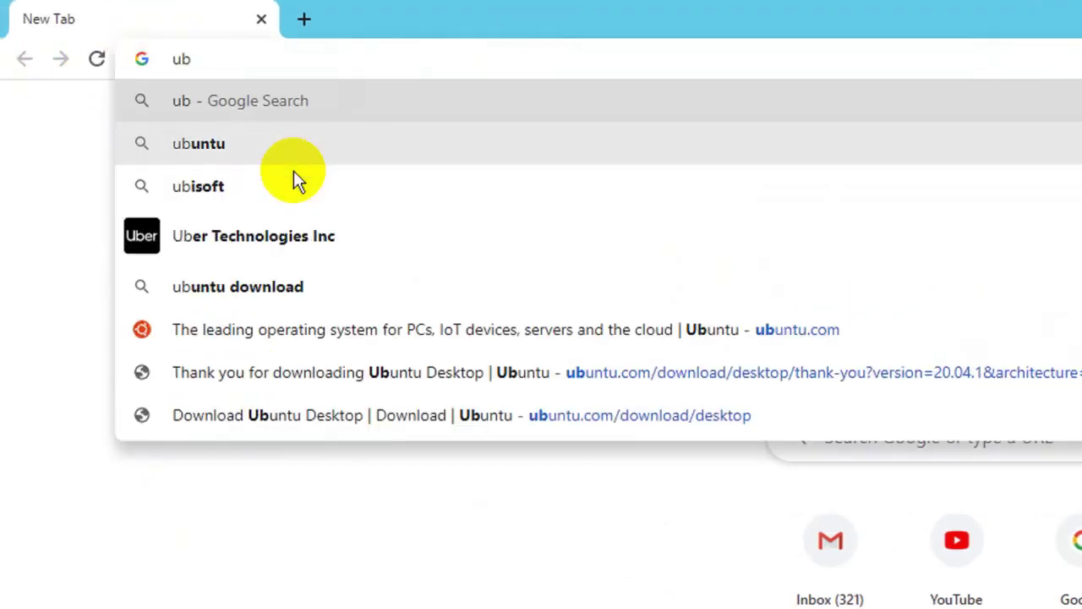
type("untu.com")
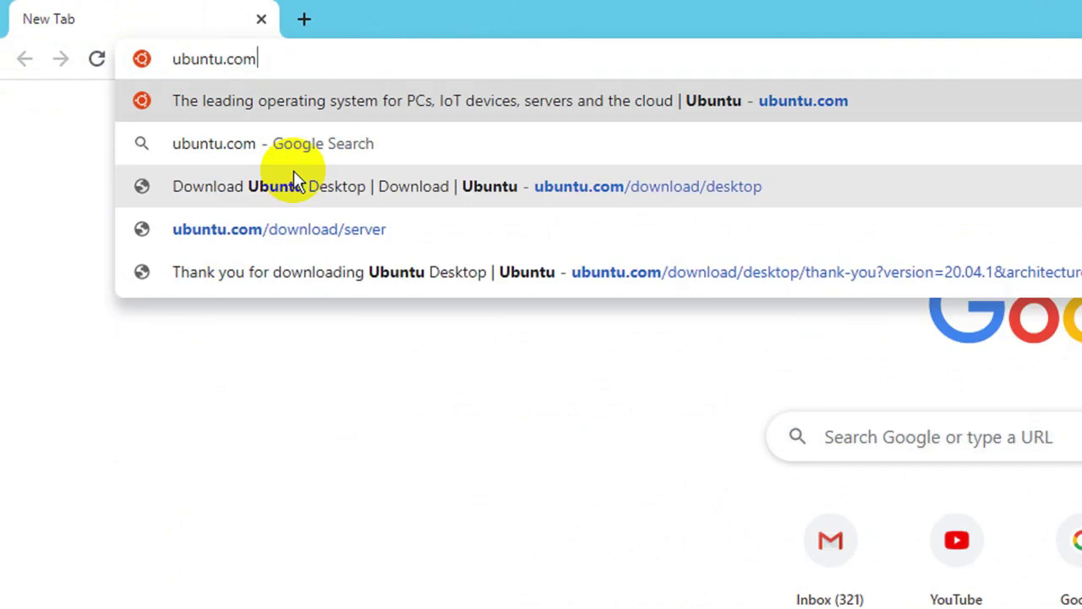
key("Return")
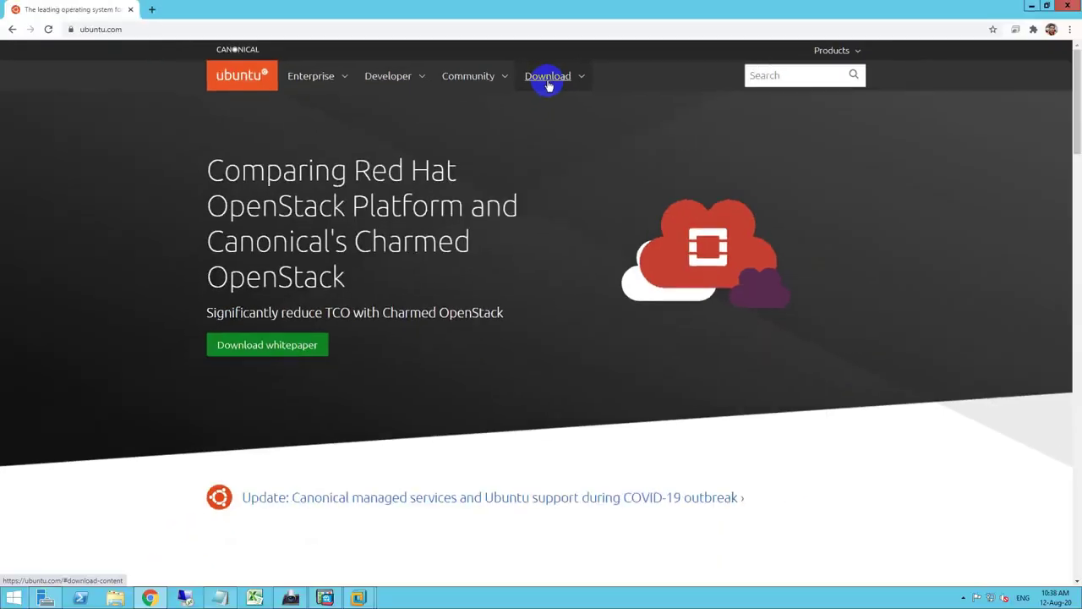
- Download the Ubuntu Desktop 20.04 LTS ISO from the site's Download menu
left_click(549, 81)
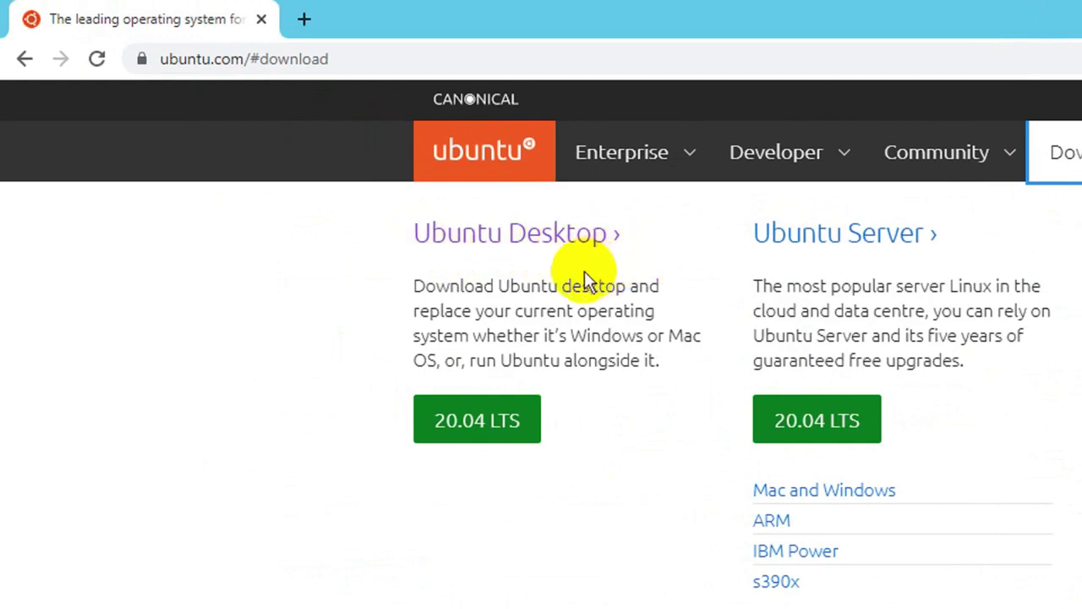
left_click(503, 427)
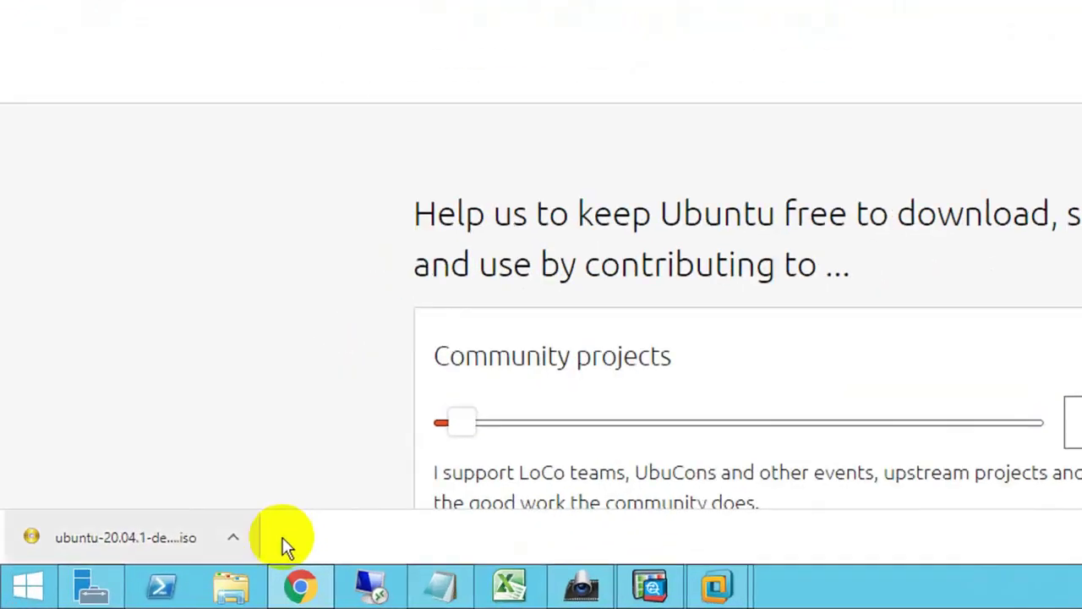
left_click(235, 546)
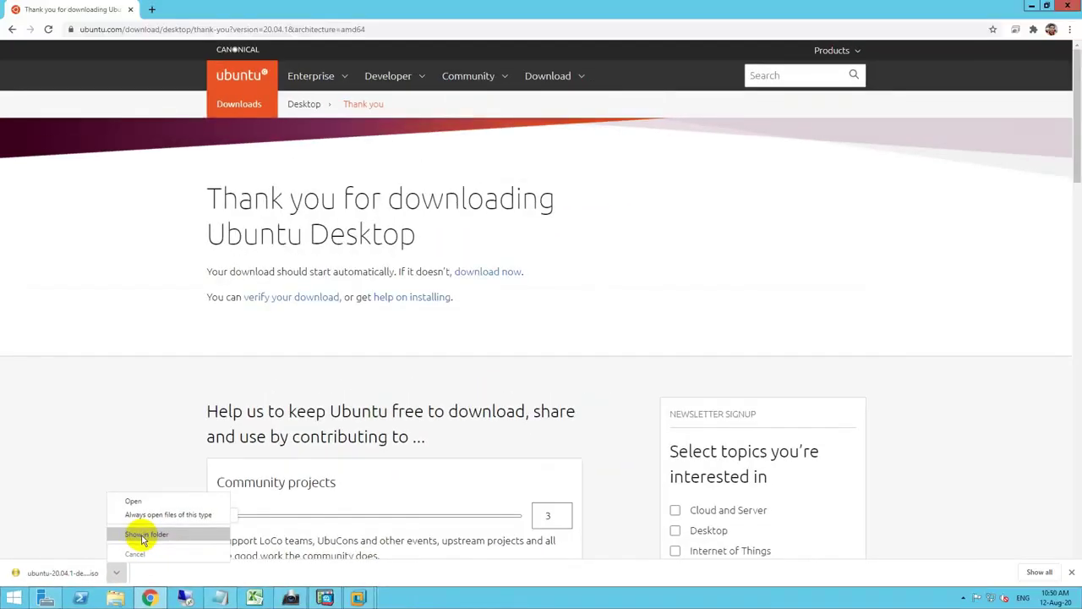
left_click(142, 534)
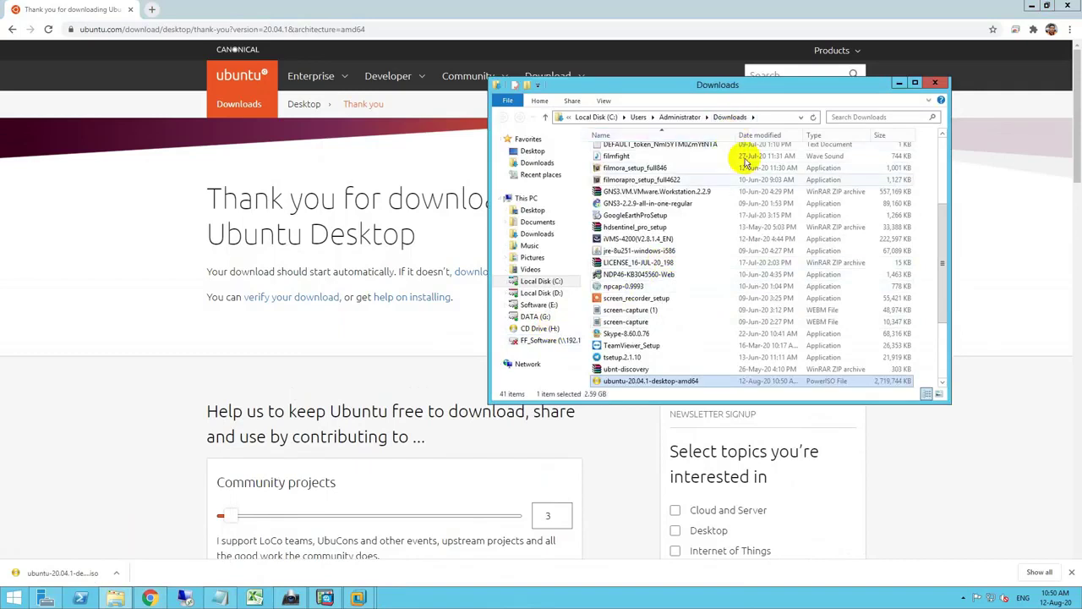
scroll(724, 285, "down", 3)
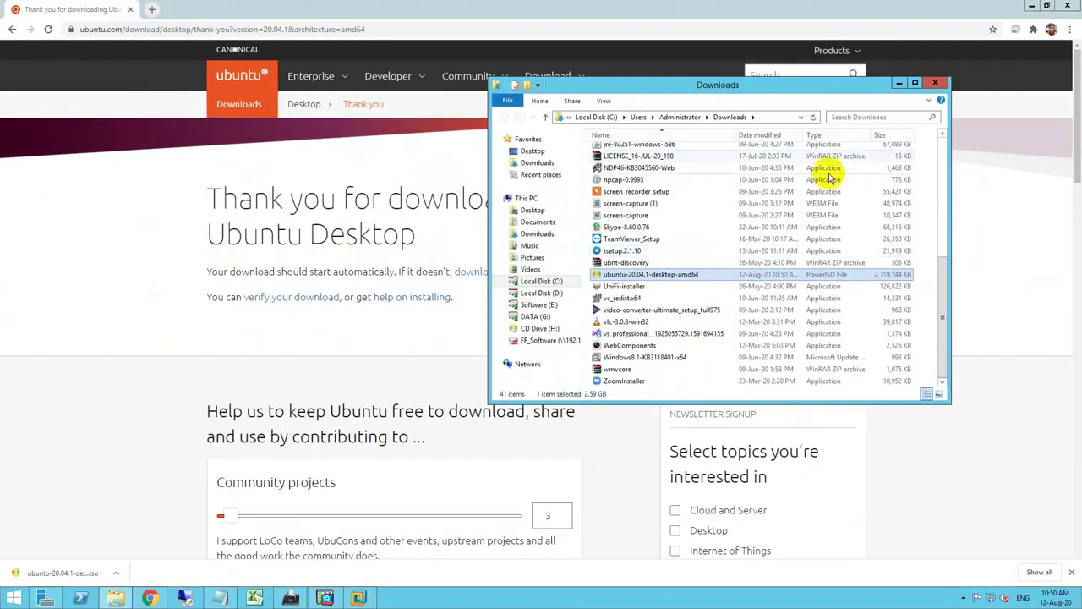
left_click(900, 88)
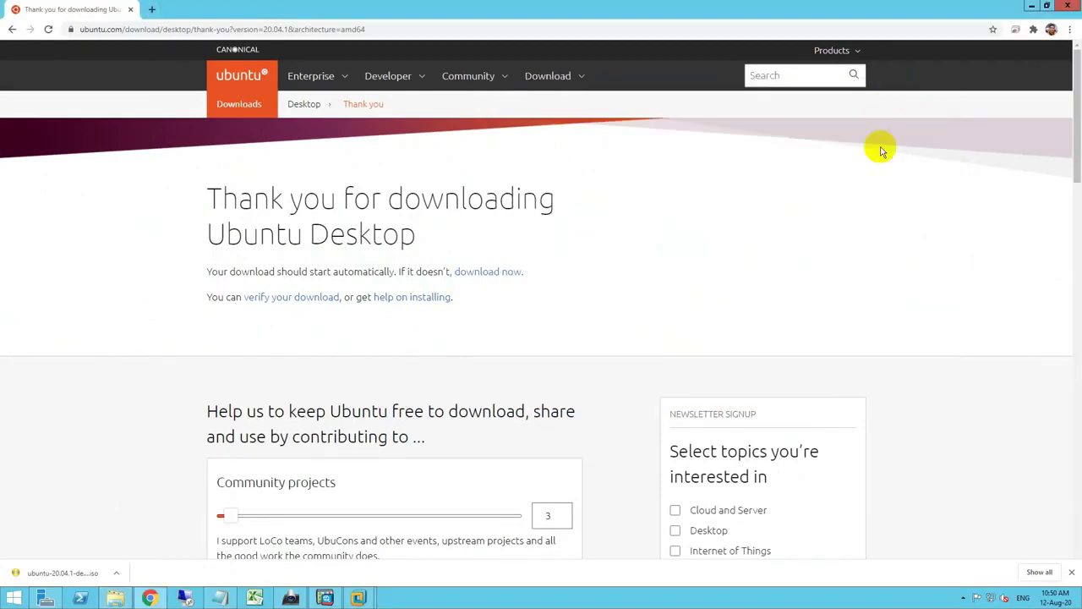
mouse_move(358, 598)
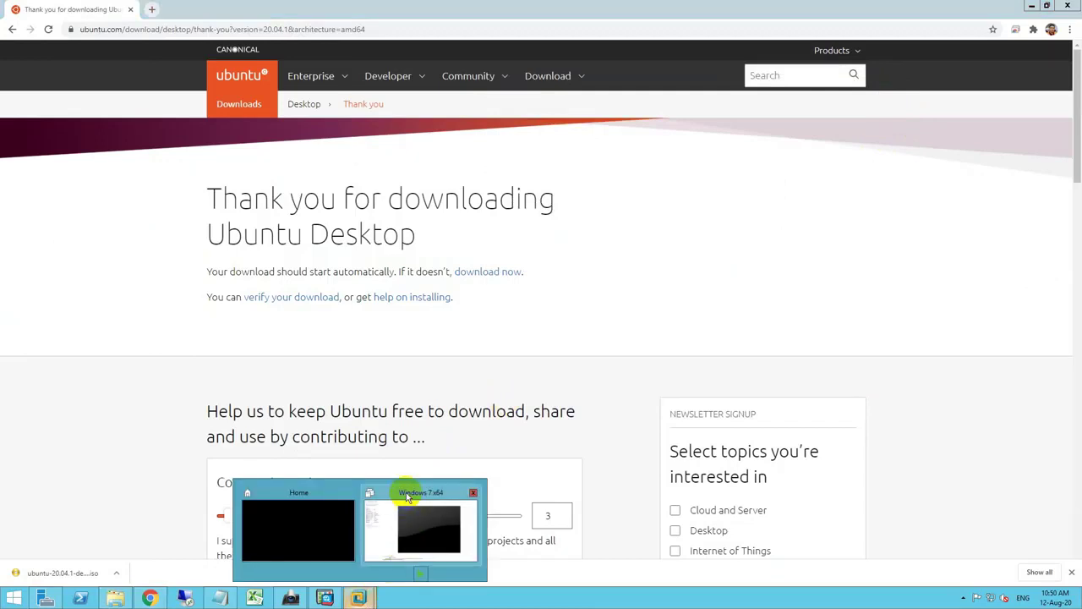
- Start a Typical new virtual machine wizard, choosing to install the operating system later
left_click(420, 524)
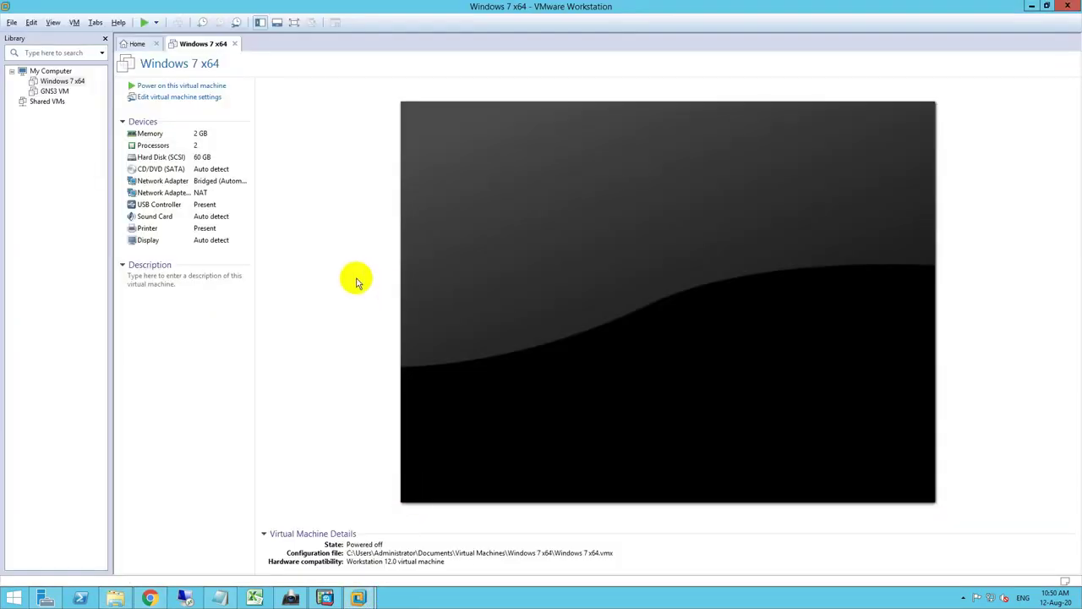
left_click(141, 43)
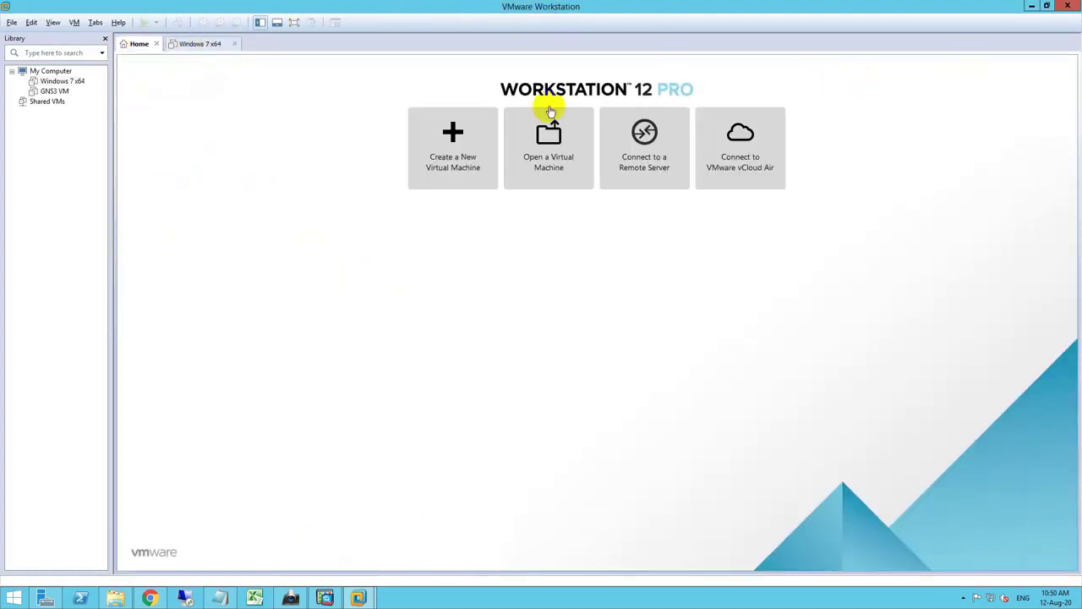
left_click(12, 22)
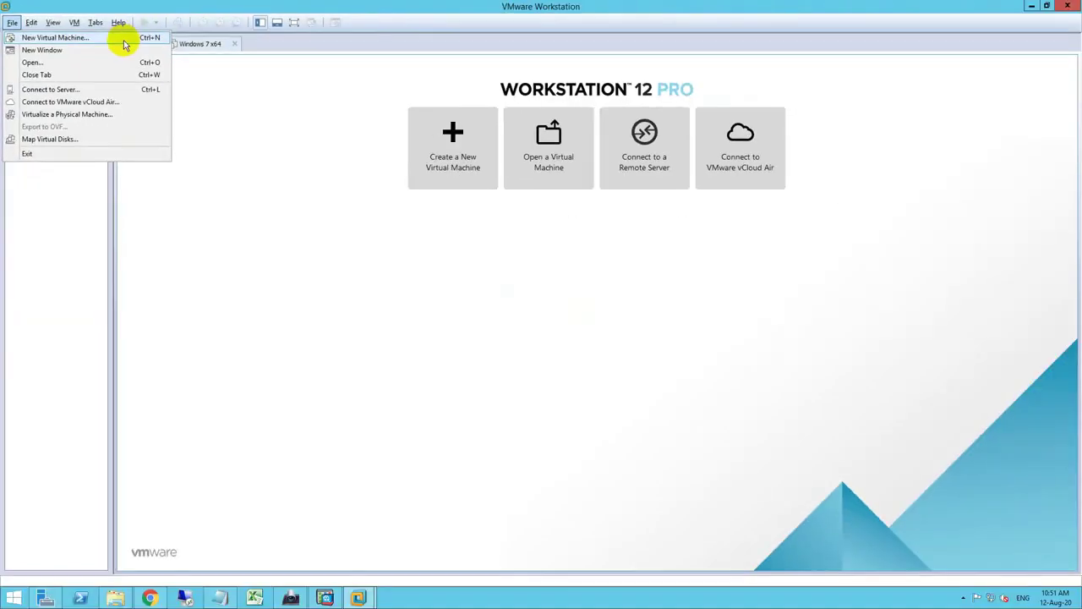
left_click(125, 38)
left_click_drag(569, 184, 411, 110)
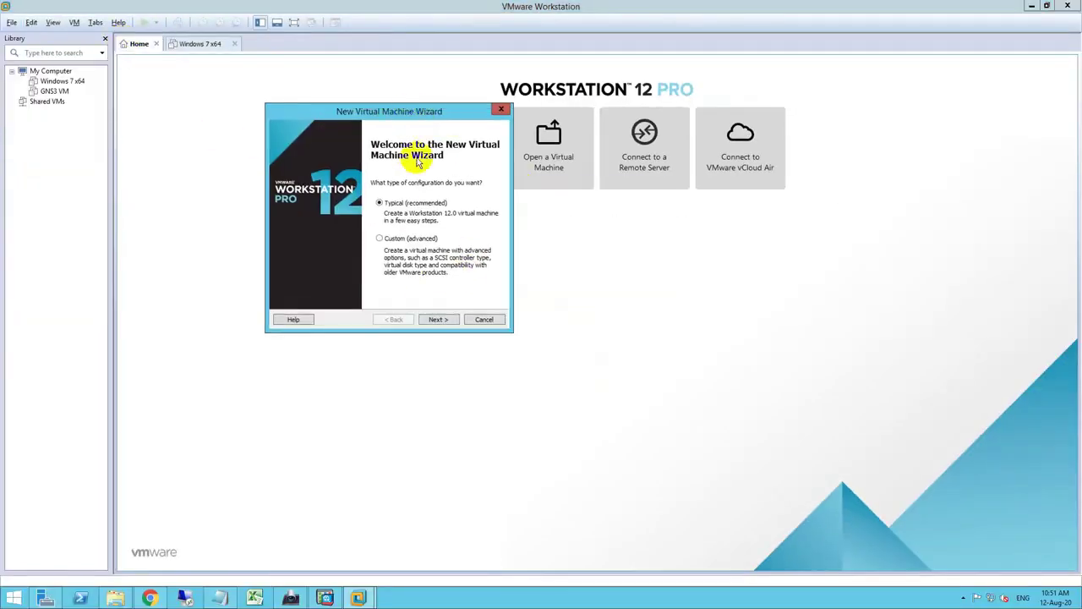
left_click(438, 319)
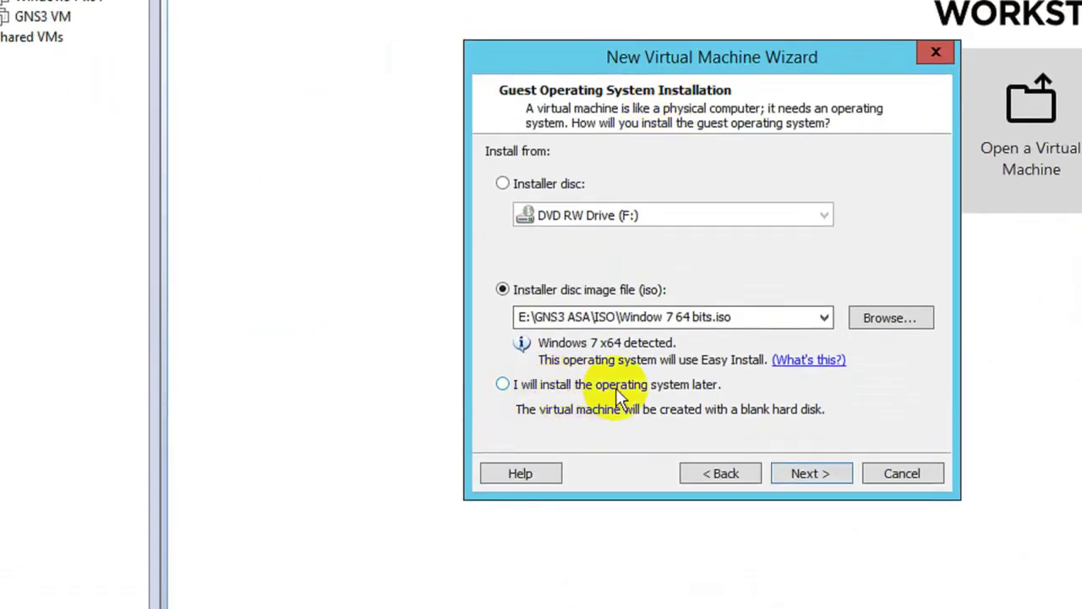
left_click(358, 284)
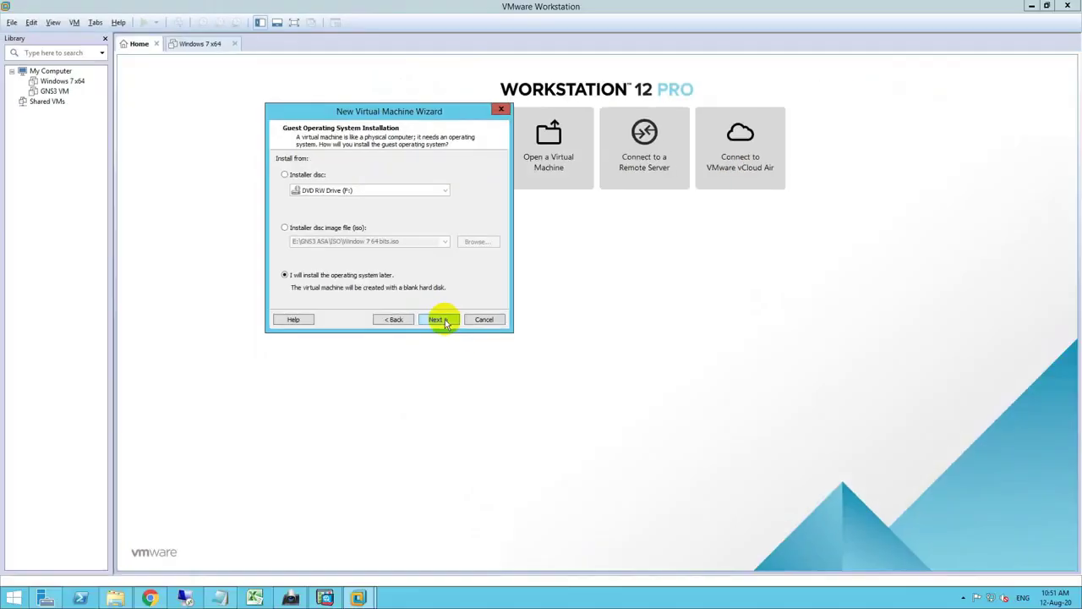
left_click(446, 319)
- Set the guest OS to Linux Ubuntu 64-bit and name the VM Ubuntu 64 LTS
left_click(230, 261)
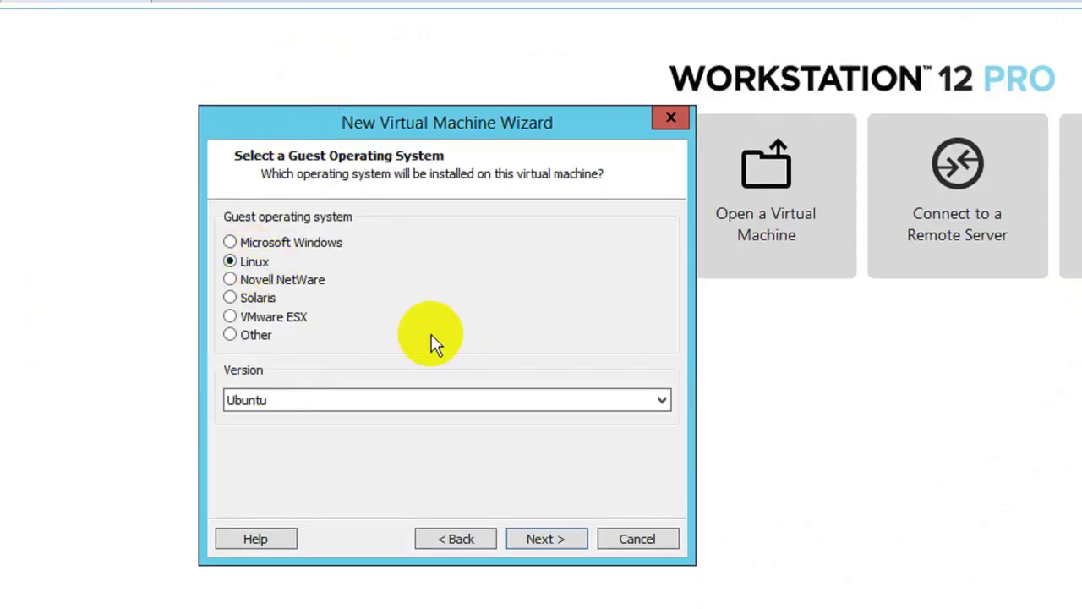
left_click(329, 401)
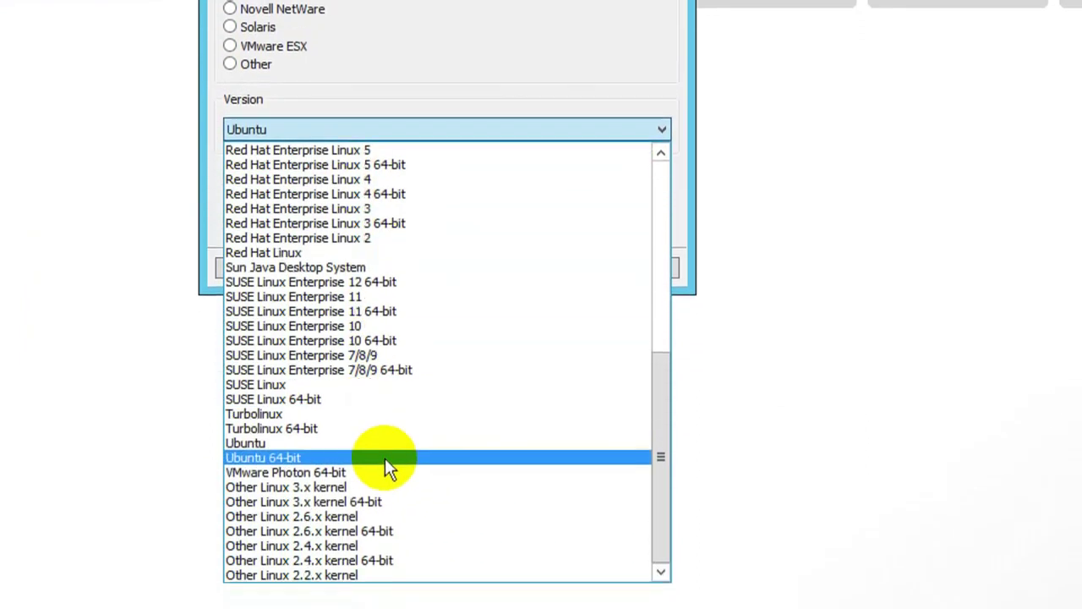
left_click(385, 459)
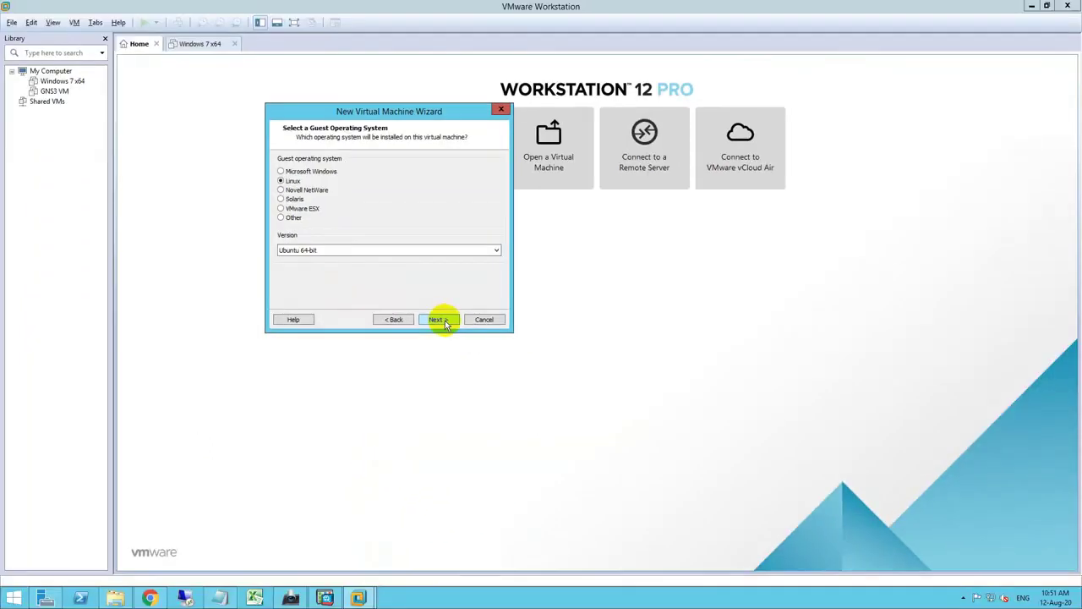
left_click(545, 267)
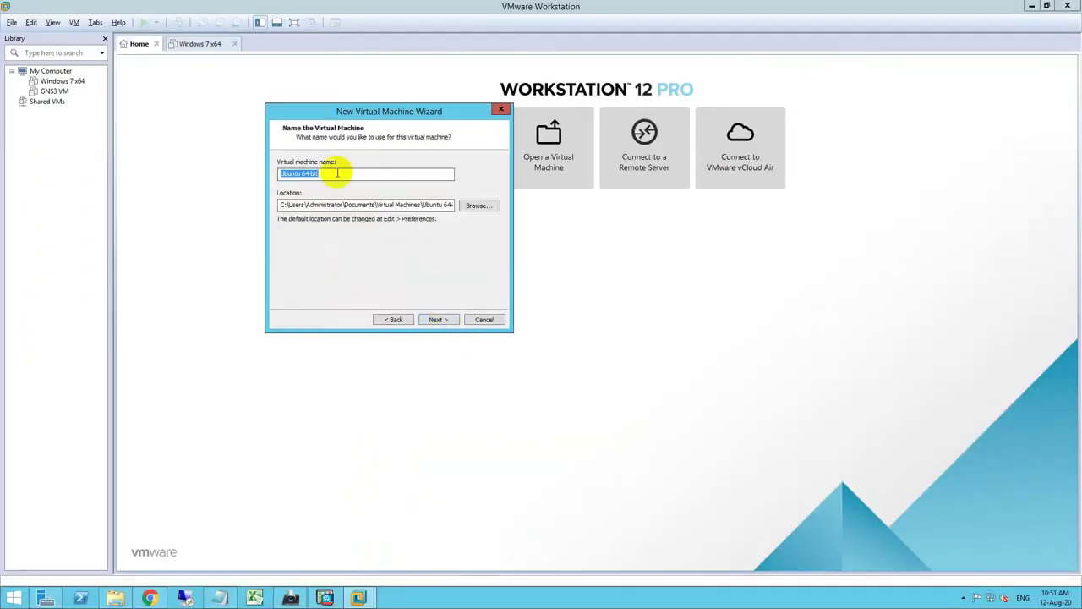
left_click(338, 173)
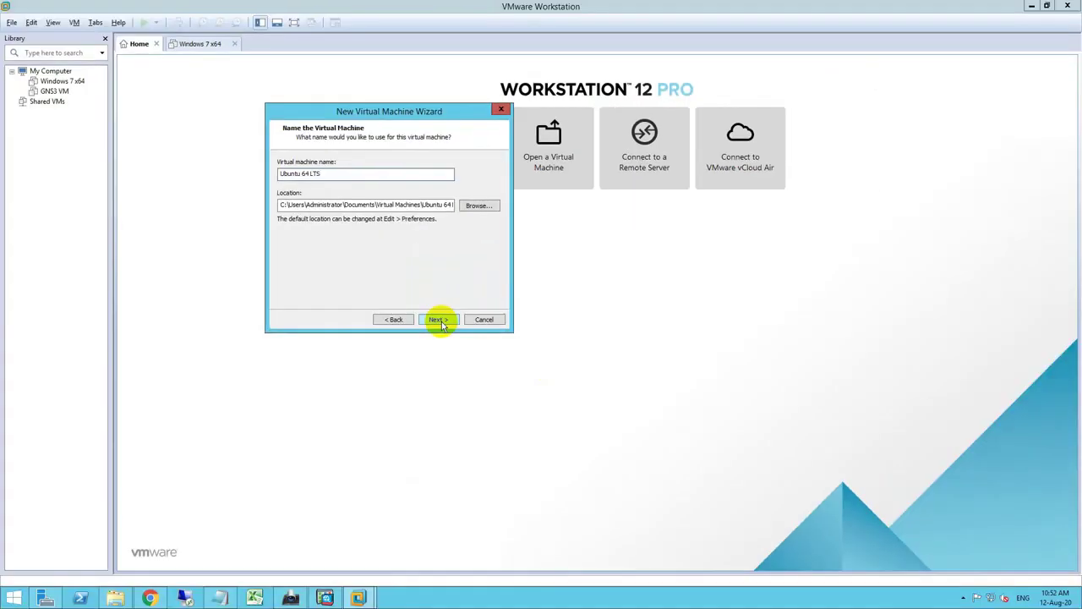
- Give the VM a 50 GB disk stored as a single file and finish the wizard
left_click(746, 598)
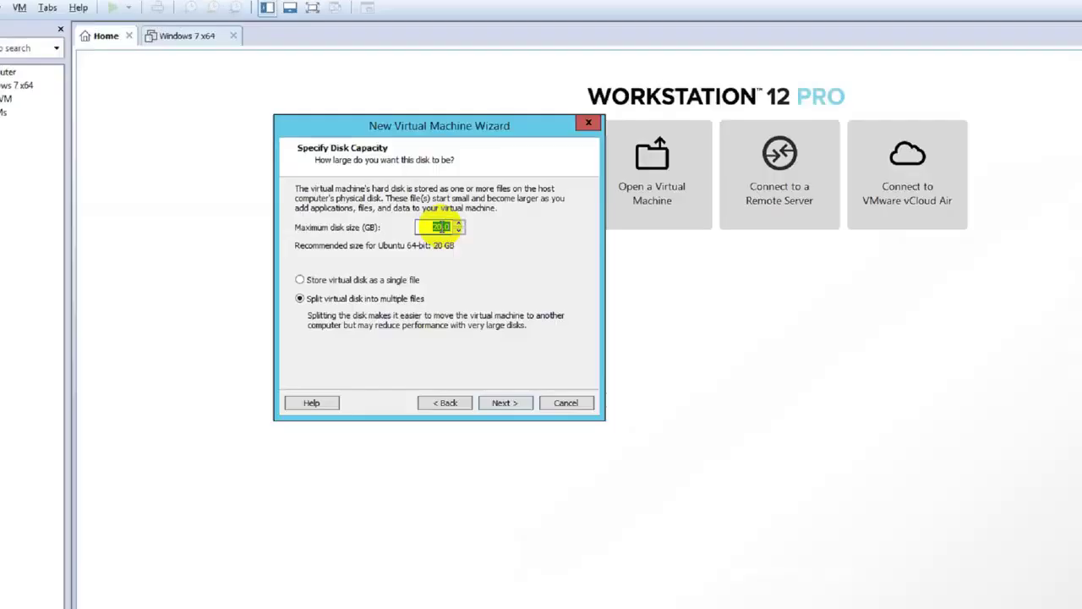
left_click(441, 227)
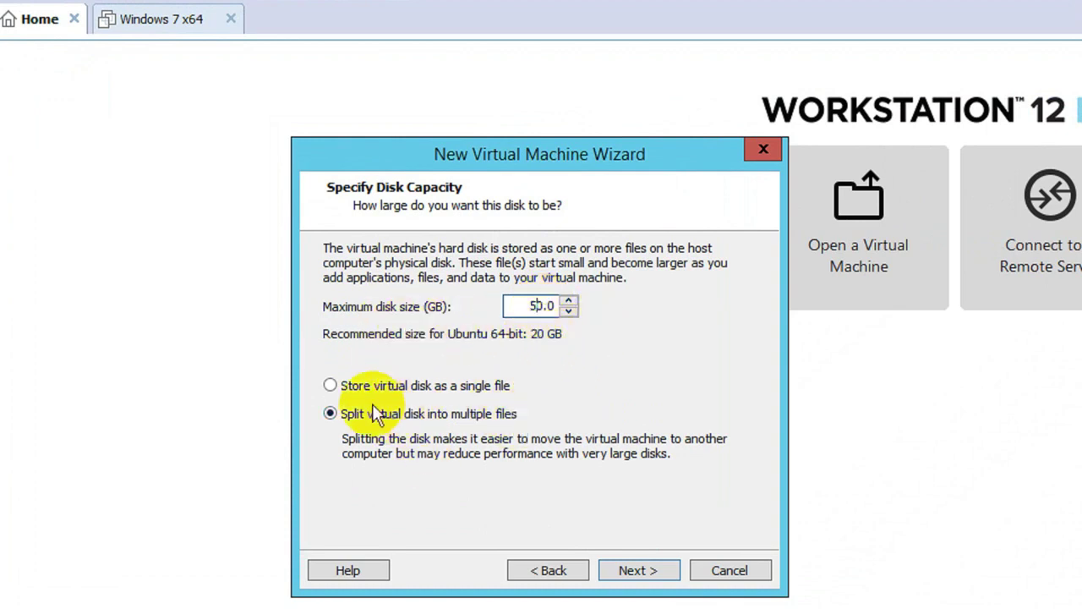
left_click(406, 387)
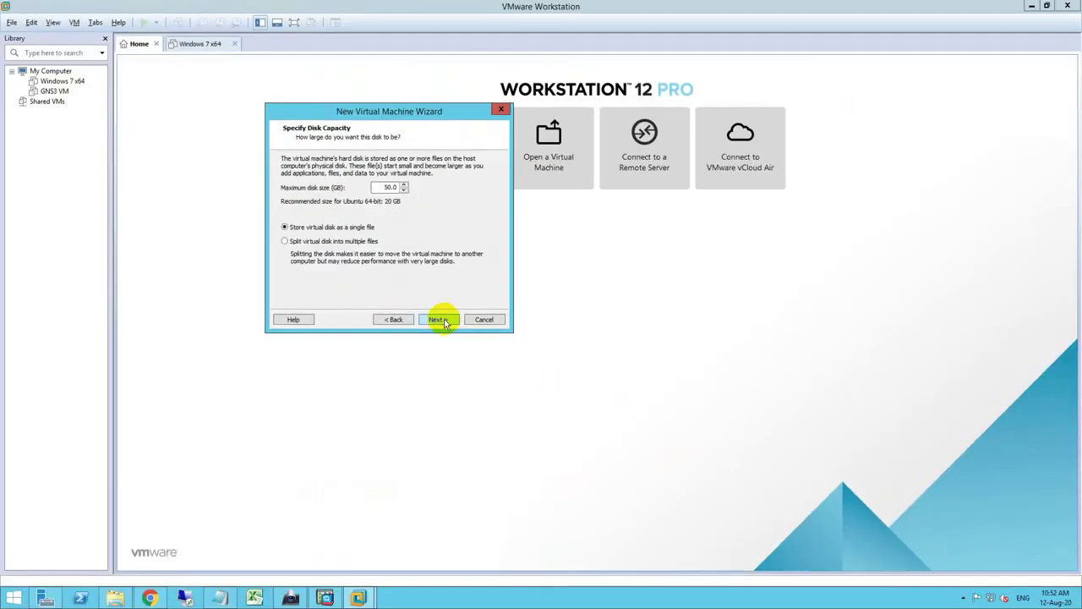
left_click(637, 570)
left_click(447, 323)
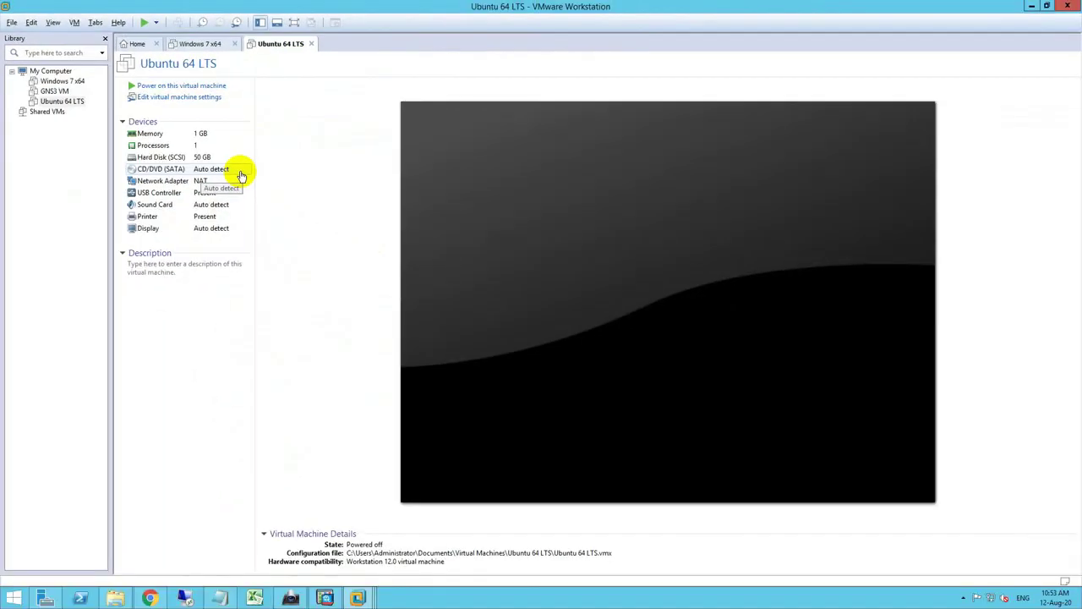
- Switch the CD/DVD drive to use an ISO image and browse for the file
left_click(241, 175)
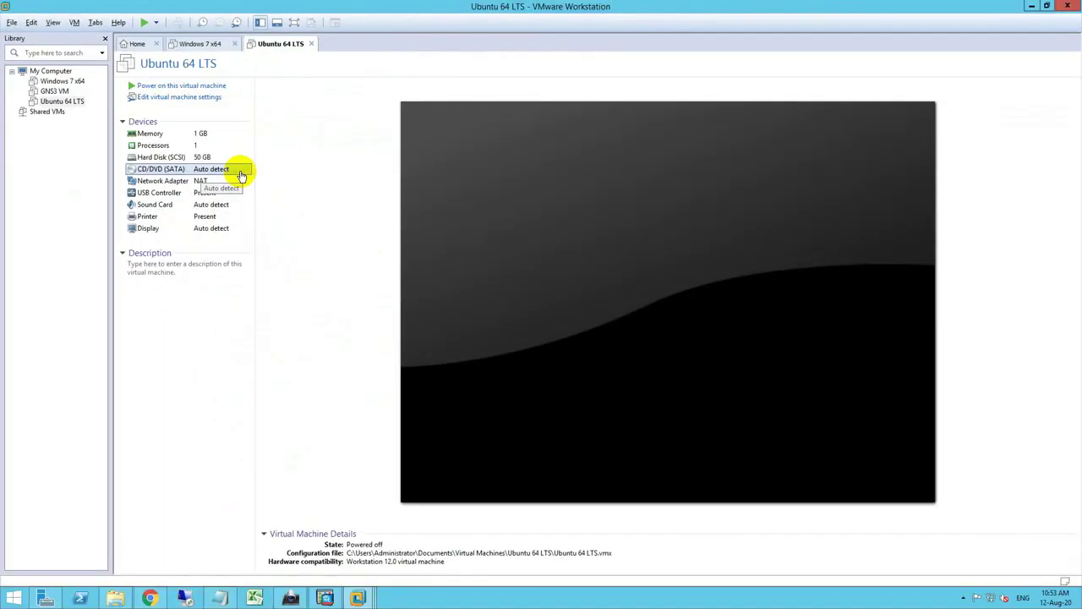
double_click(241, 175)
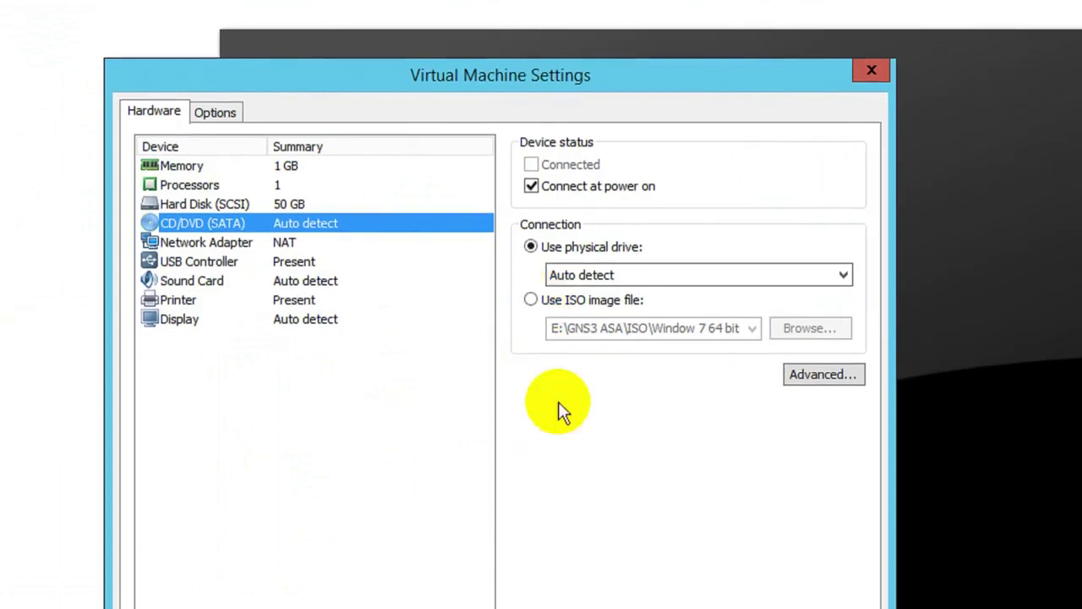
left_click(533, 302)
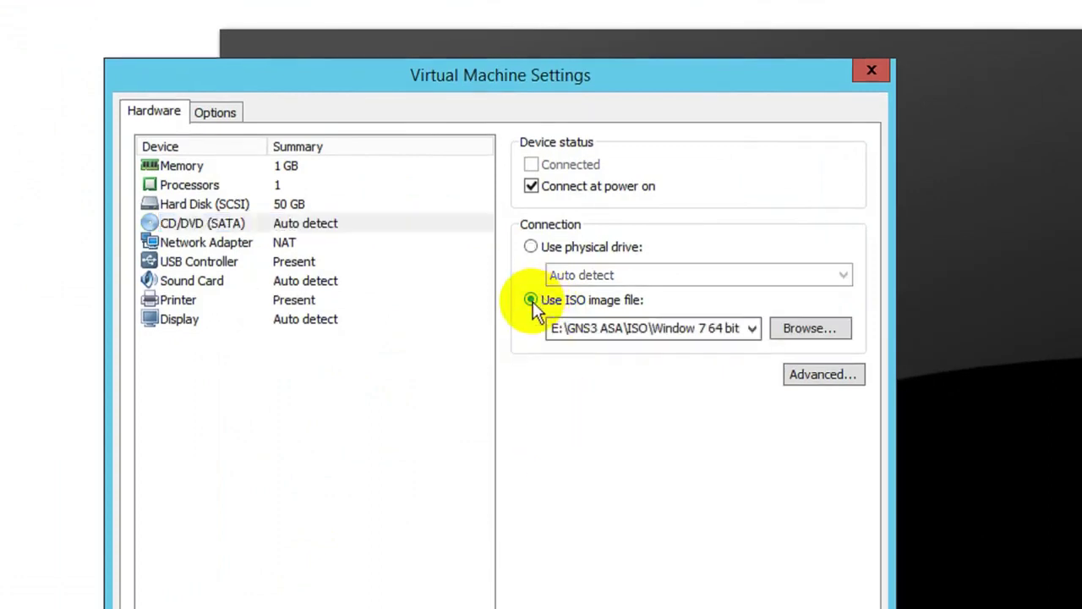
left_click(803, 329)
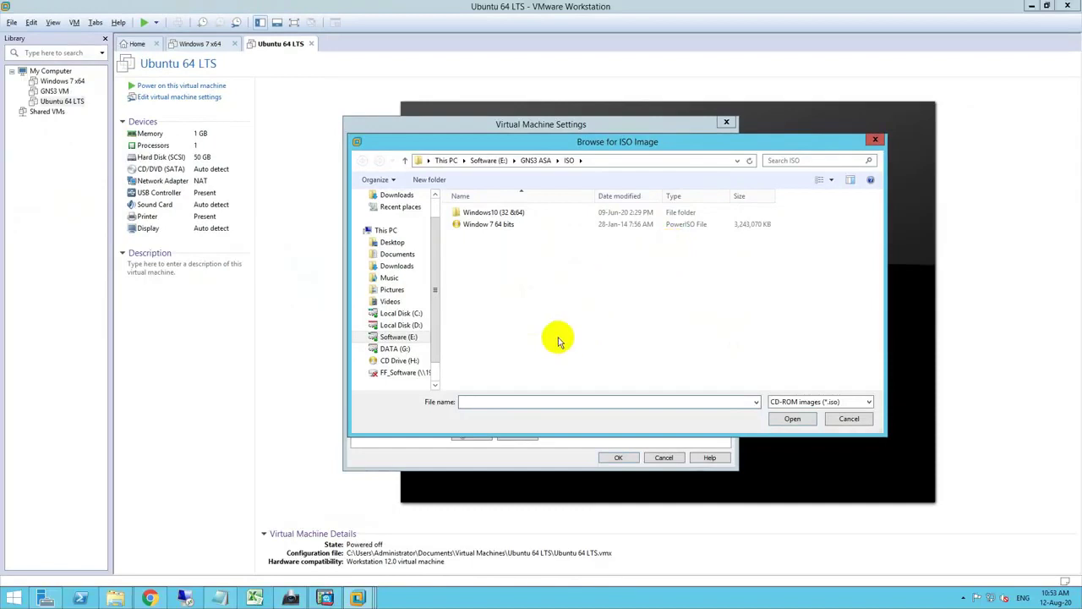
- Copy the Downloads folder path from File Explorer's address bar
left_click(120, 598)
left_click_drag(749, 90, 342, 97)
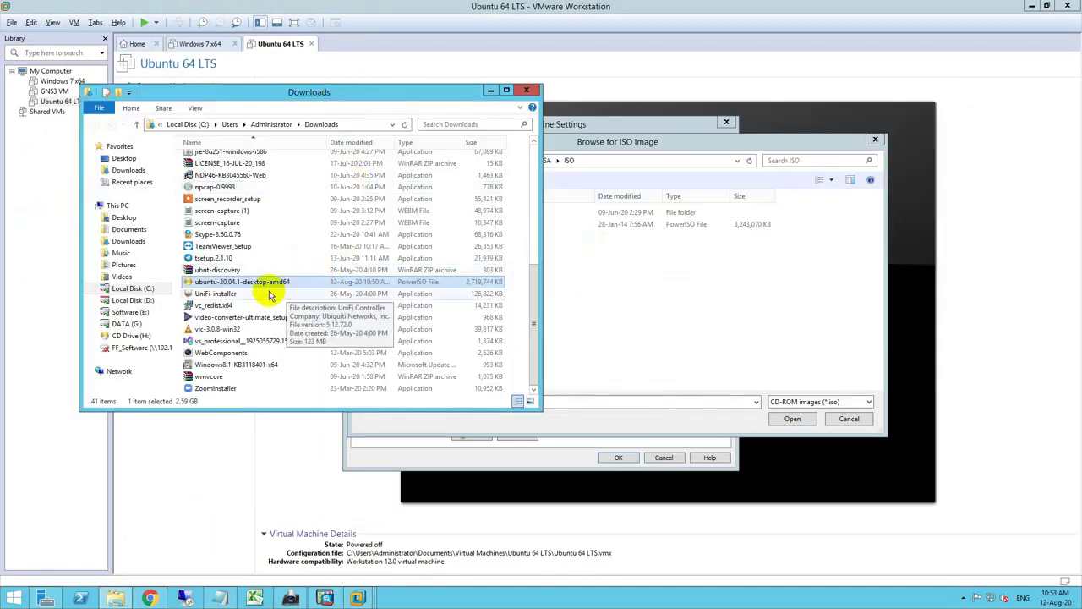
left_click(355, 127)
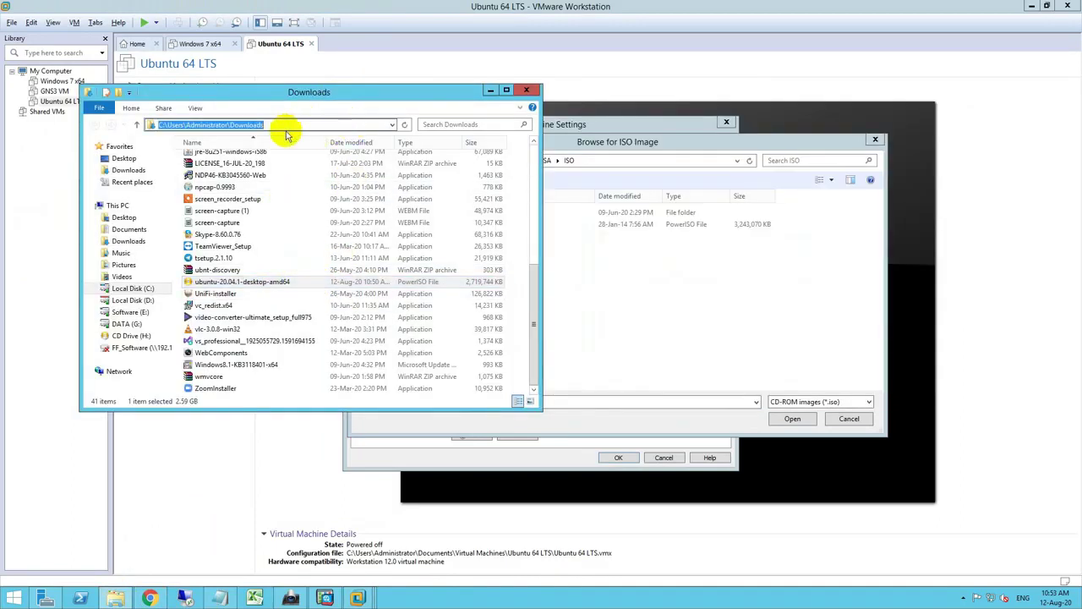
right_click(252, 127)
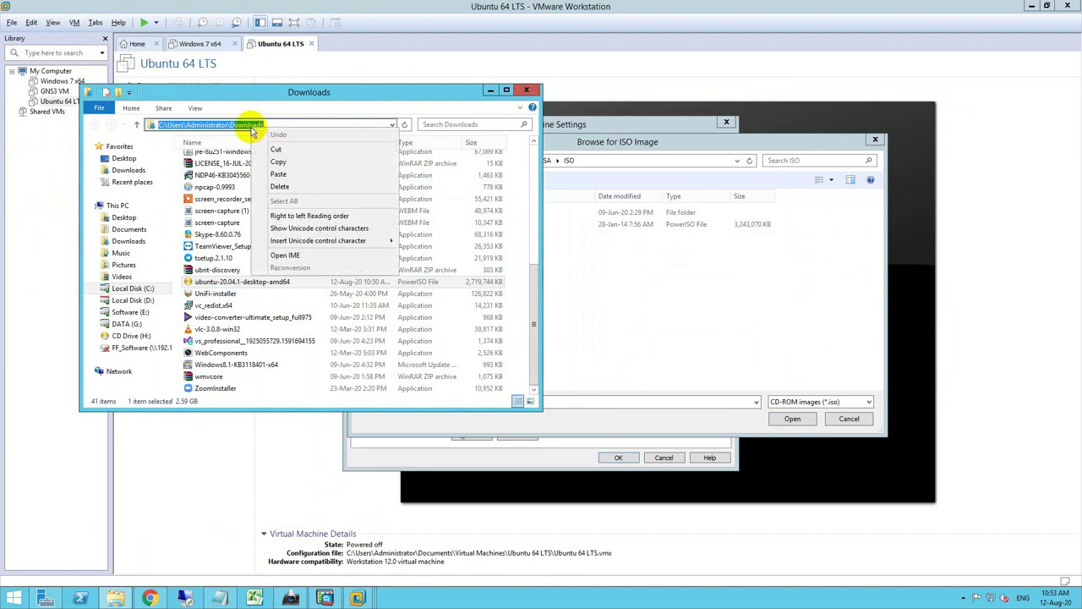
left_click(296, 163)
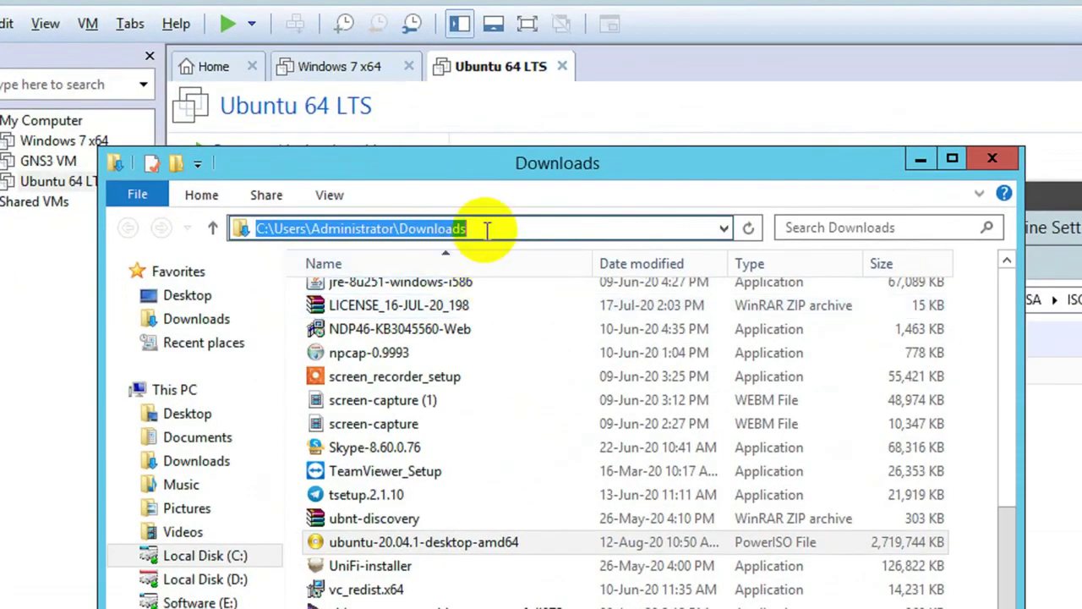
left_click(486, 228)
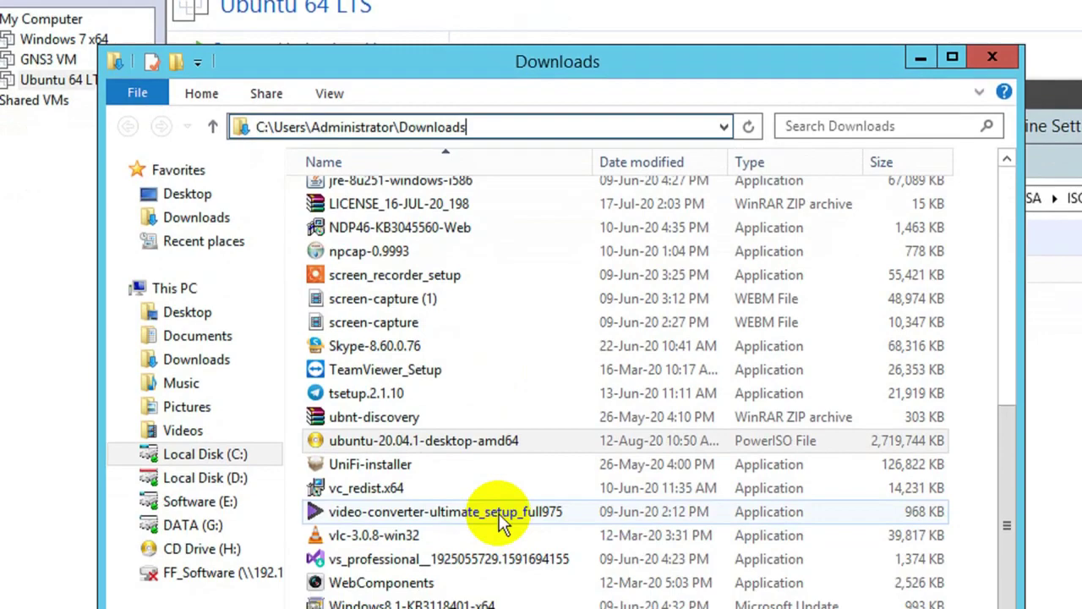
left_click(526, 544)
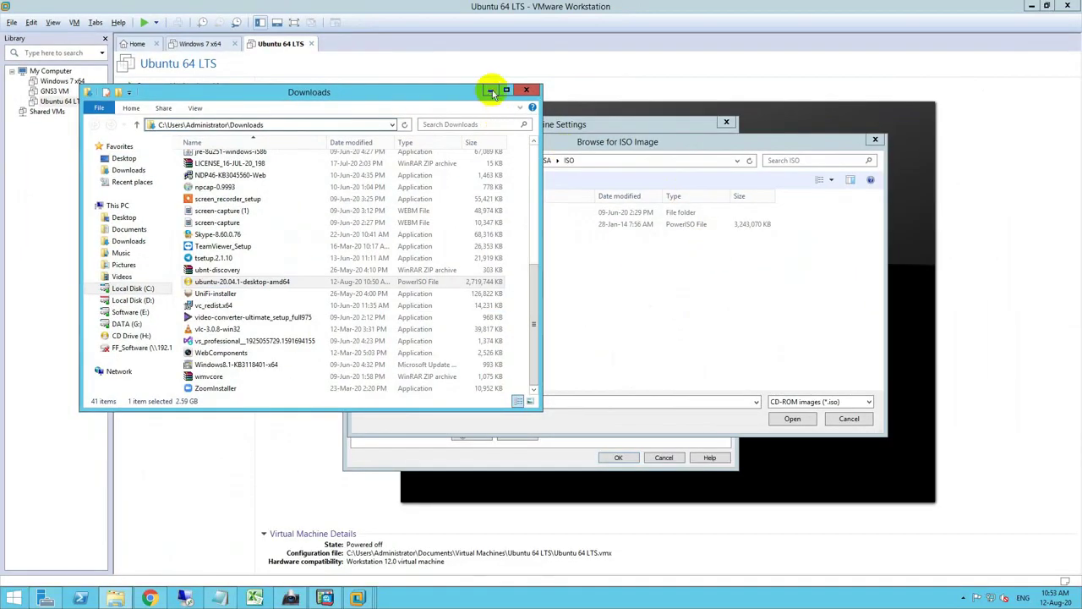
- Paste the Downloads path into the Browse for ISO Image address bar
left_click(489, 90)
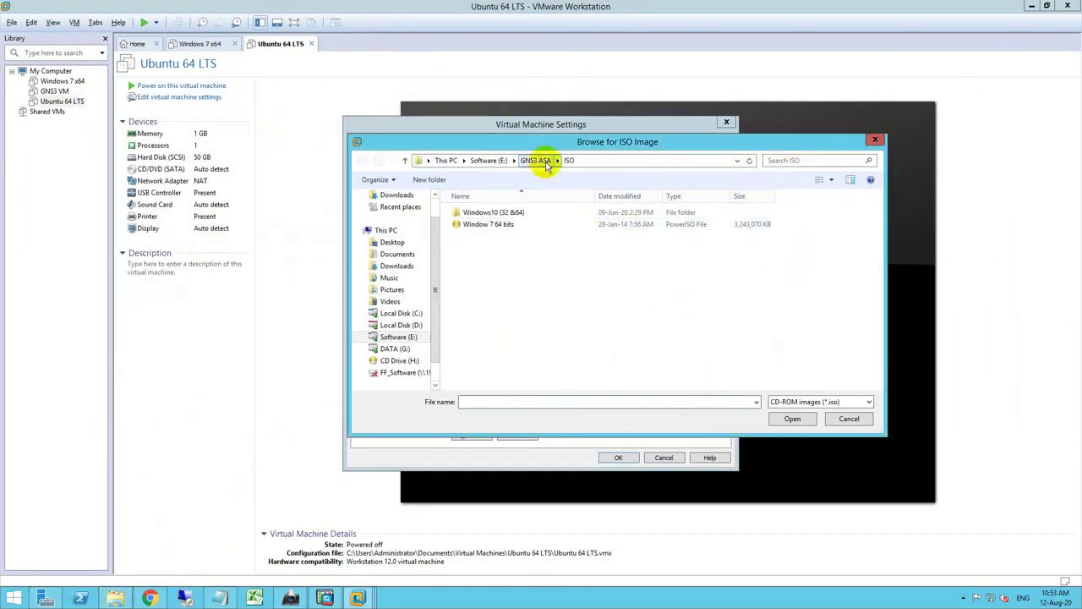
left_click(609, 159)
right_click(600, 161)
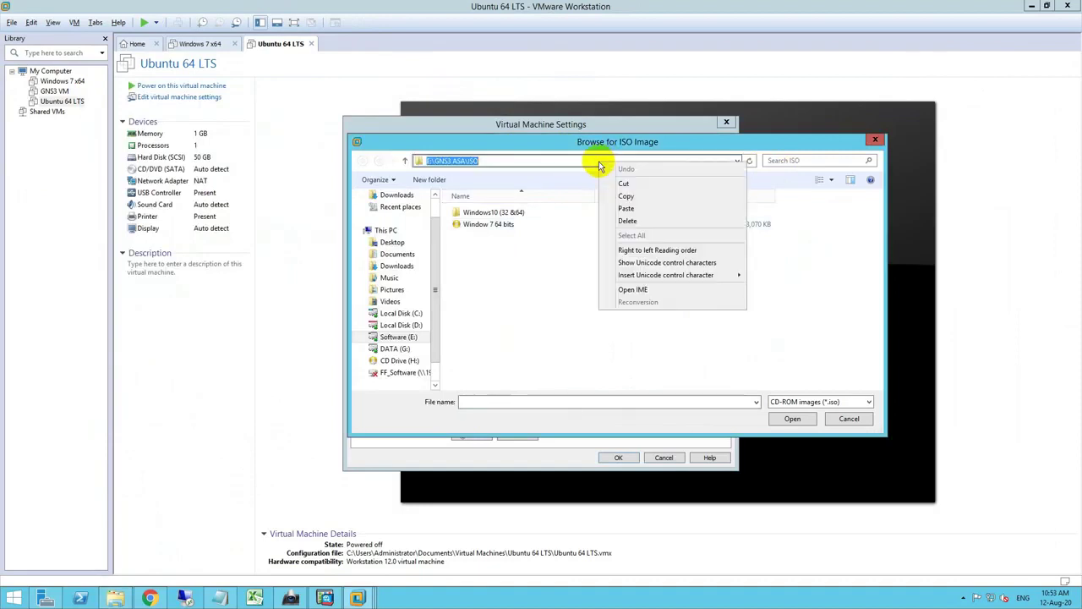
left_click(617, 206)
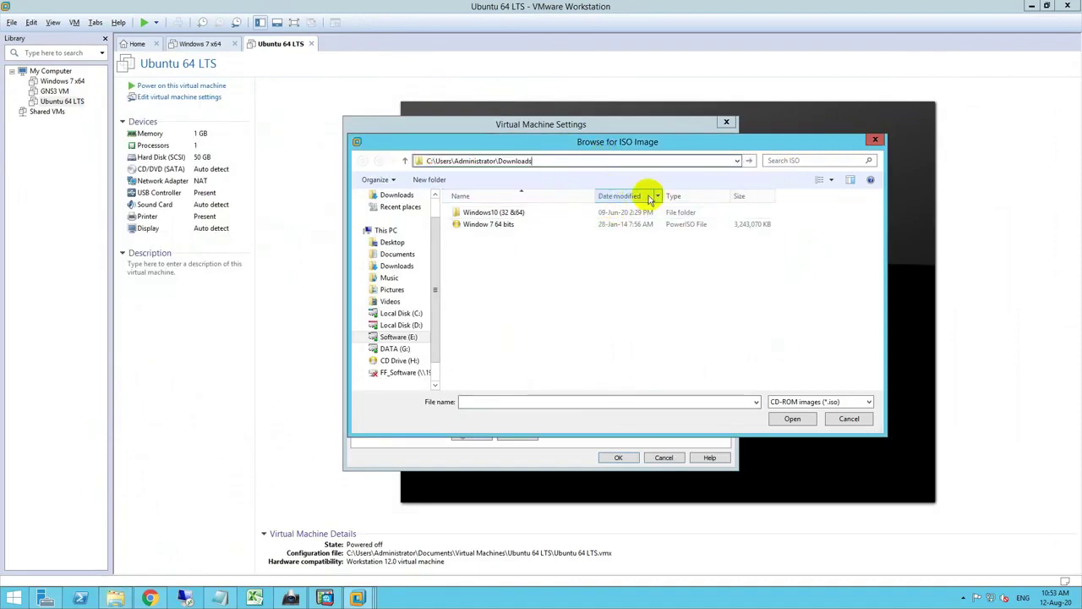
- Attach ubuntu-20.04.1-desktop-amd64 from Downloads as the CD/DVD drive's ISO
key("Return")
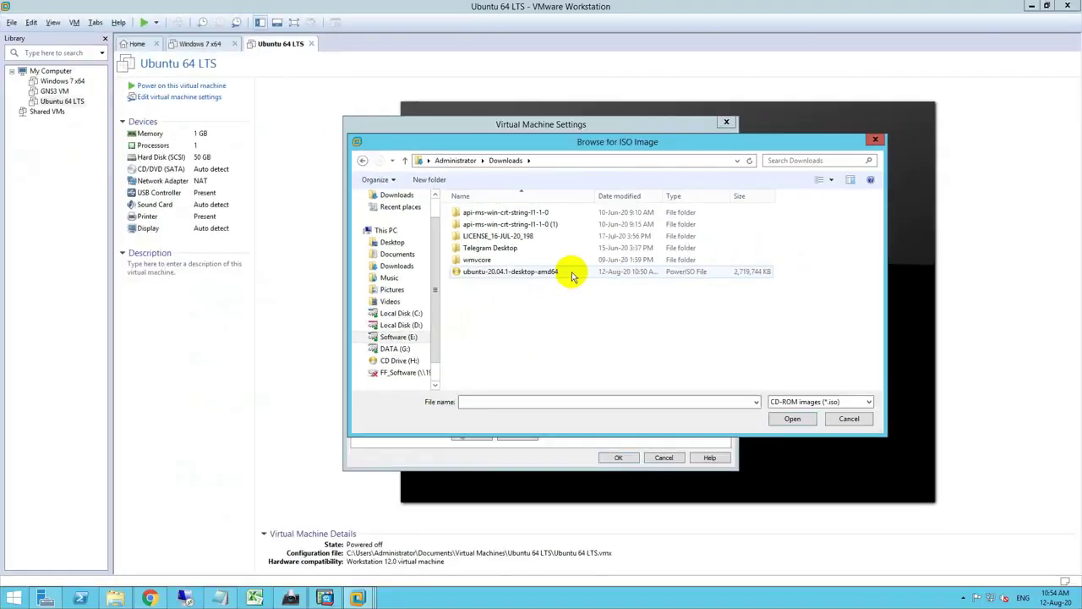
left_click(572, 274)
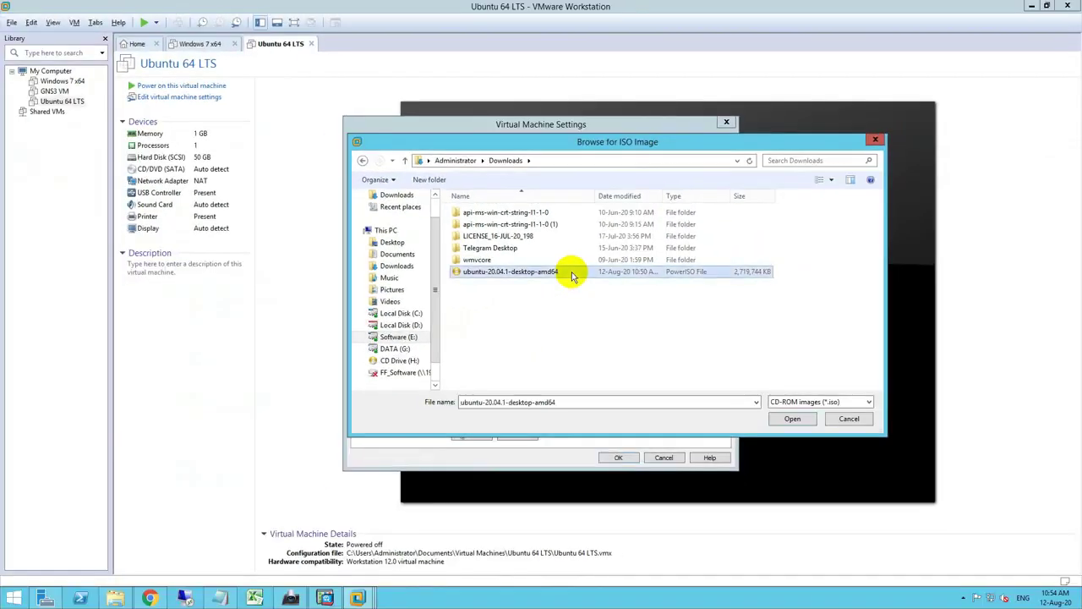
left_click(792, 421)
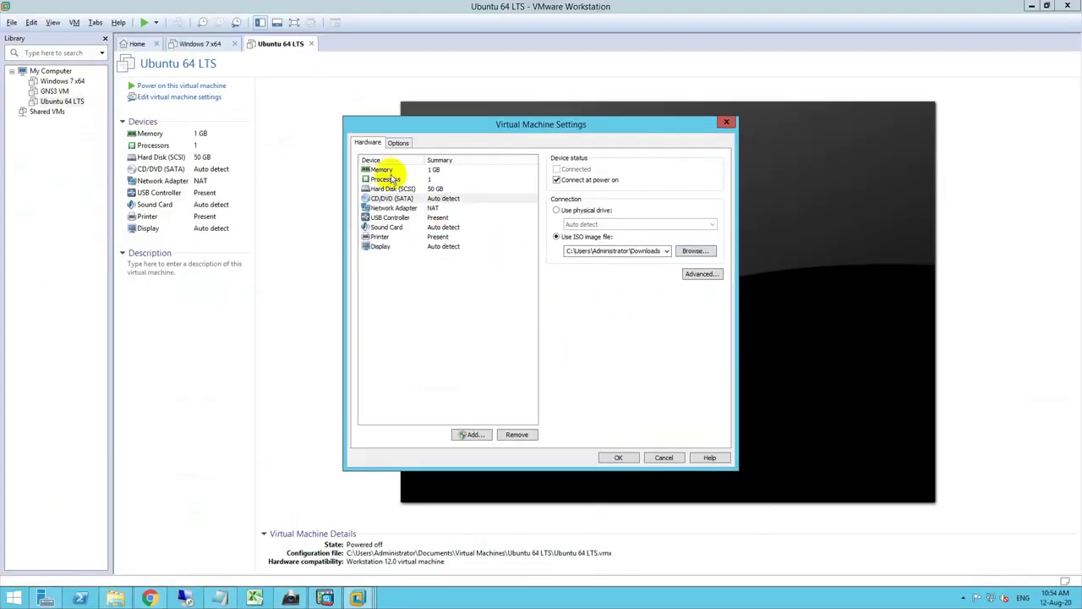
left_click(382, 170)
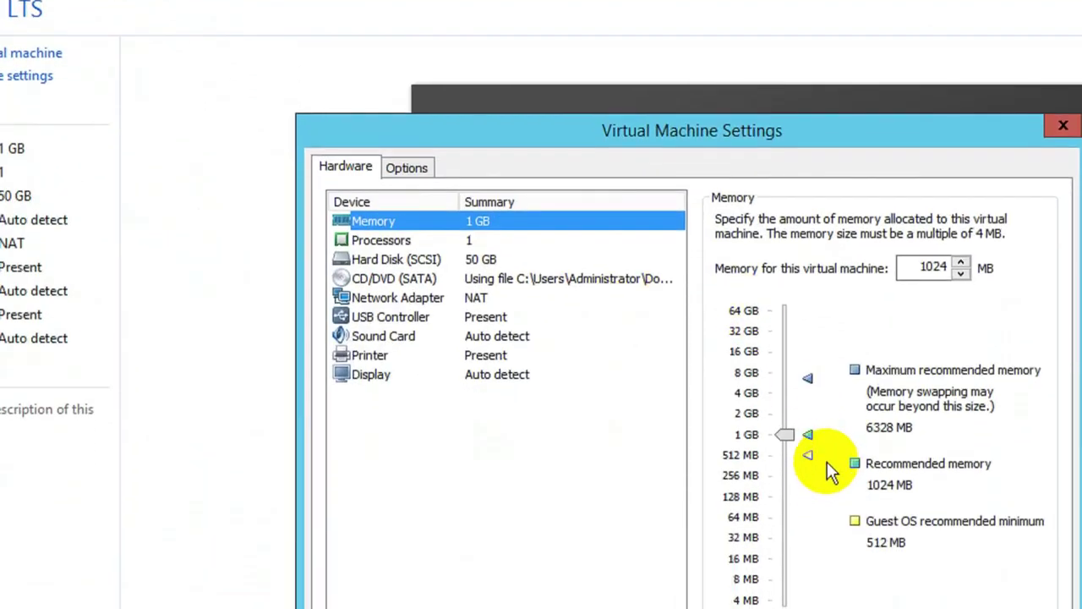
- Set memory to 4096 MB and processors to 2 × 2 cores, then save the settings
left_click_drag(786, 434, 786, 399)
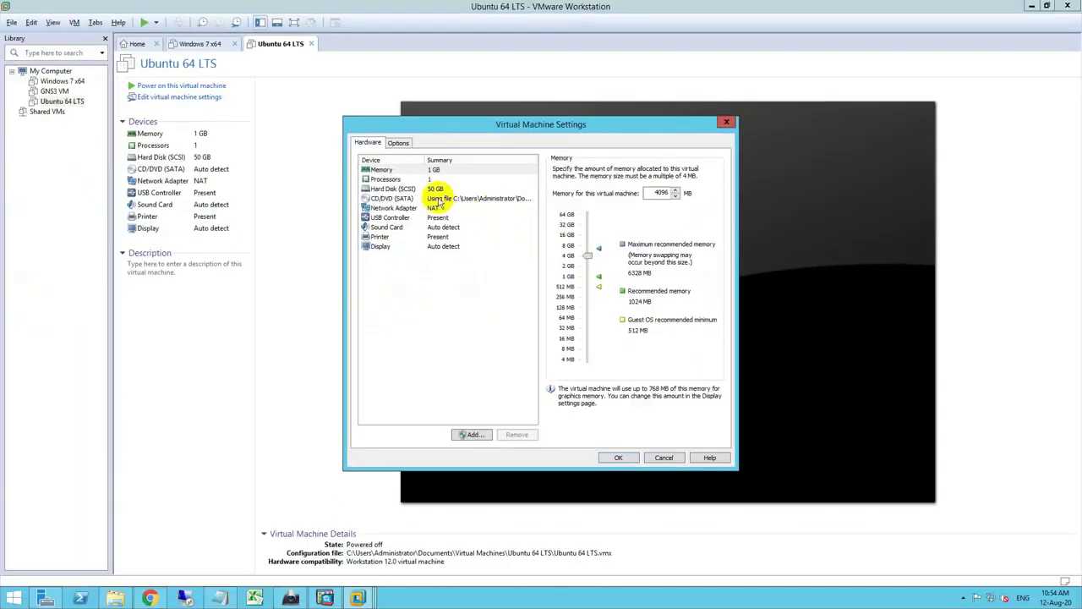
left_click(398, 241)
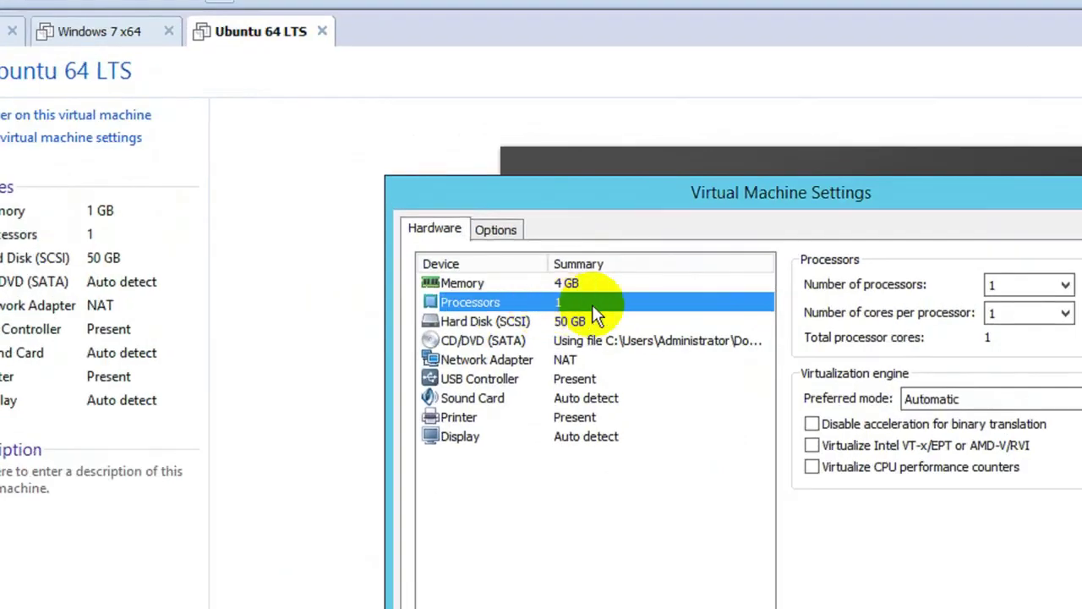
left_click(891, 285)
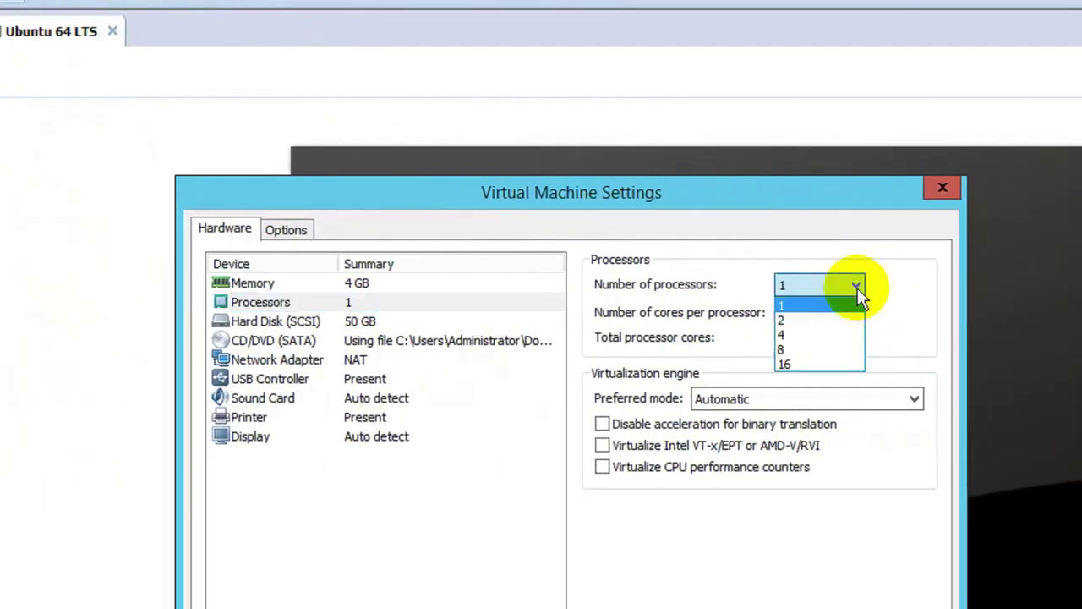
left_click(832, 335)
left_click(848, 314)
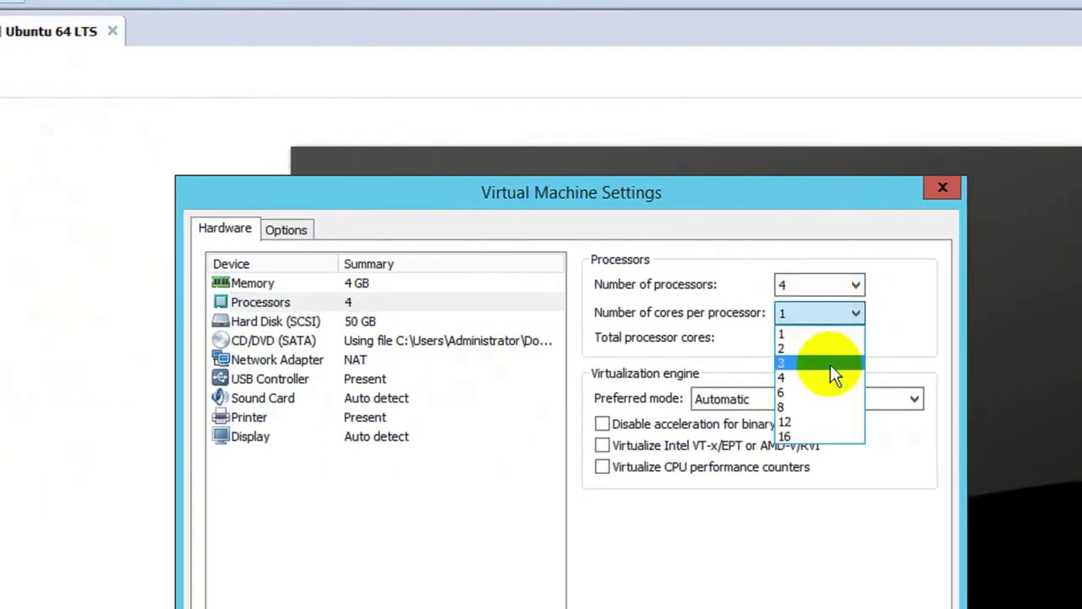
left_click(828, 369)
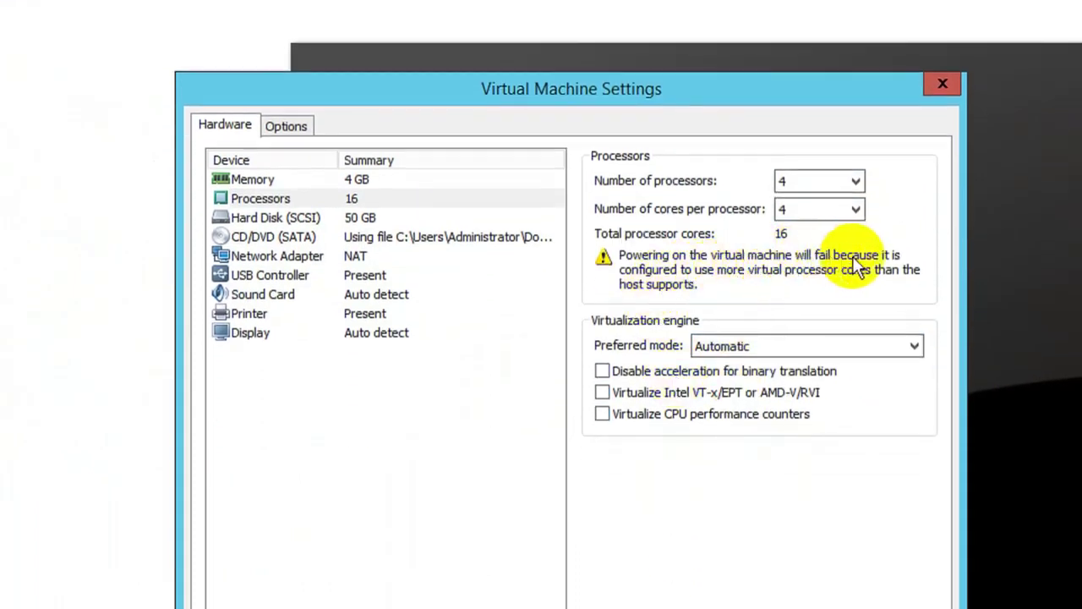
left_click(840, 210)
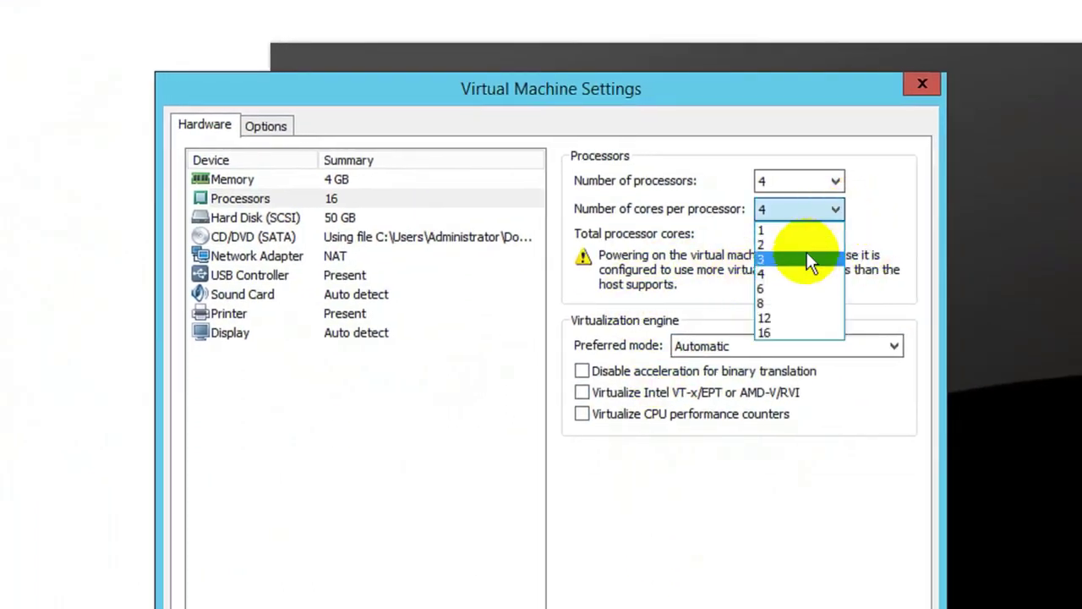
left_click(809, 242)
left_click(837, 180)
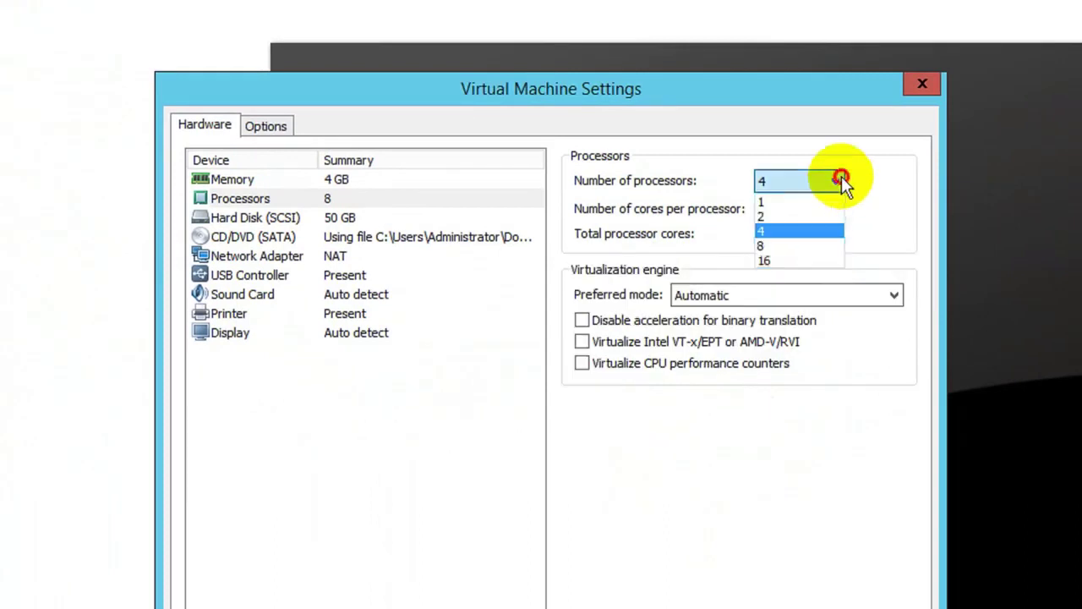
left_click(814, 213)
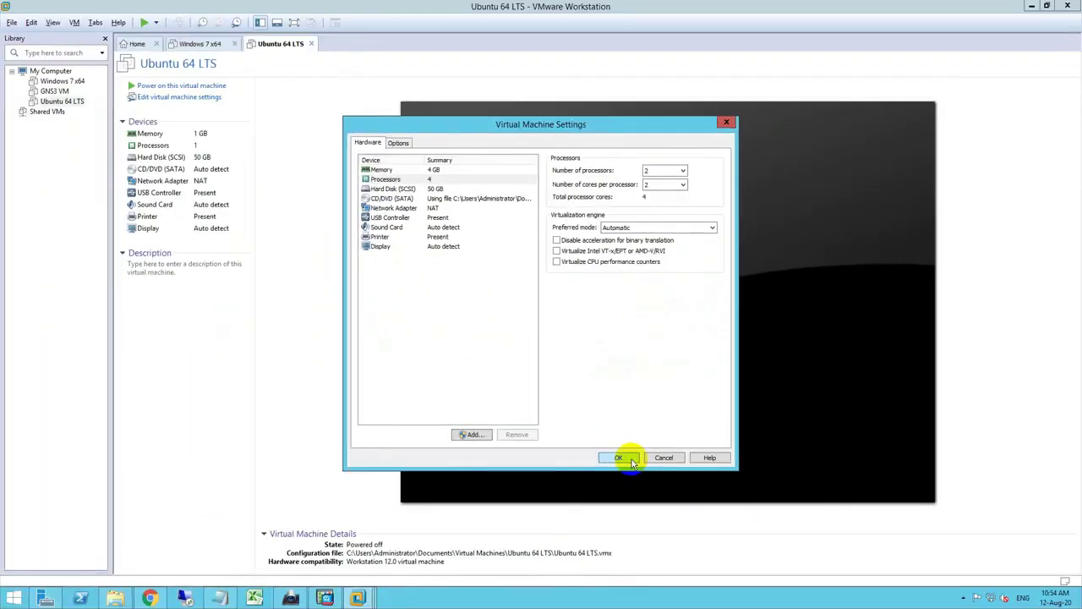
left_click(618, 457)
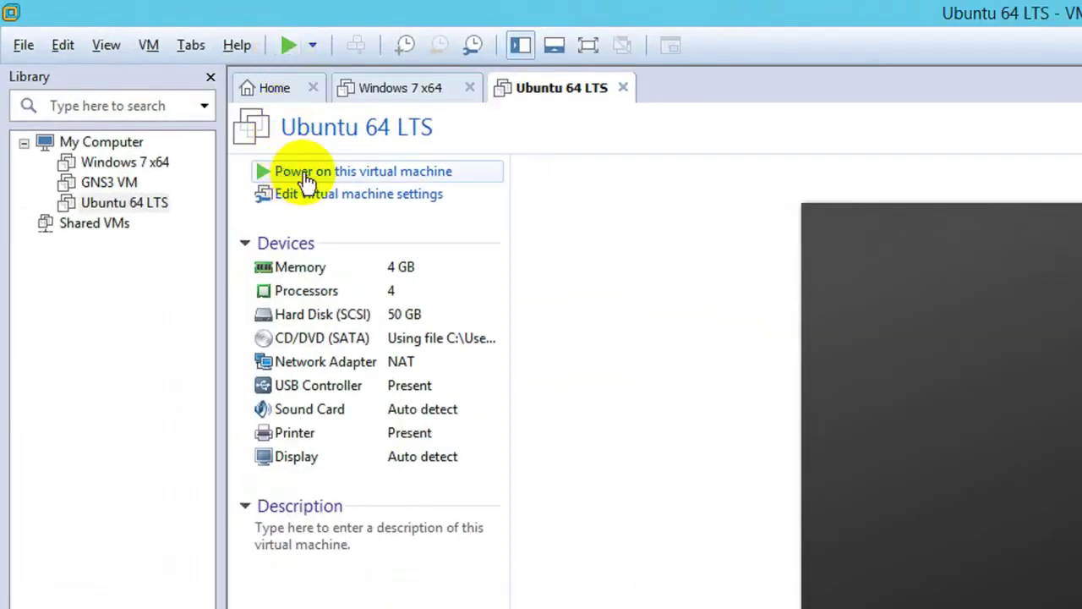
- Power on Ubuntu 64 LTS to boot from the ISO, then switch to the Windows 7 x64 tab
left_click(393, 174)
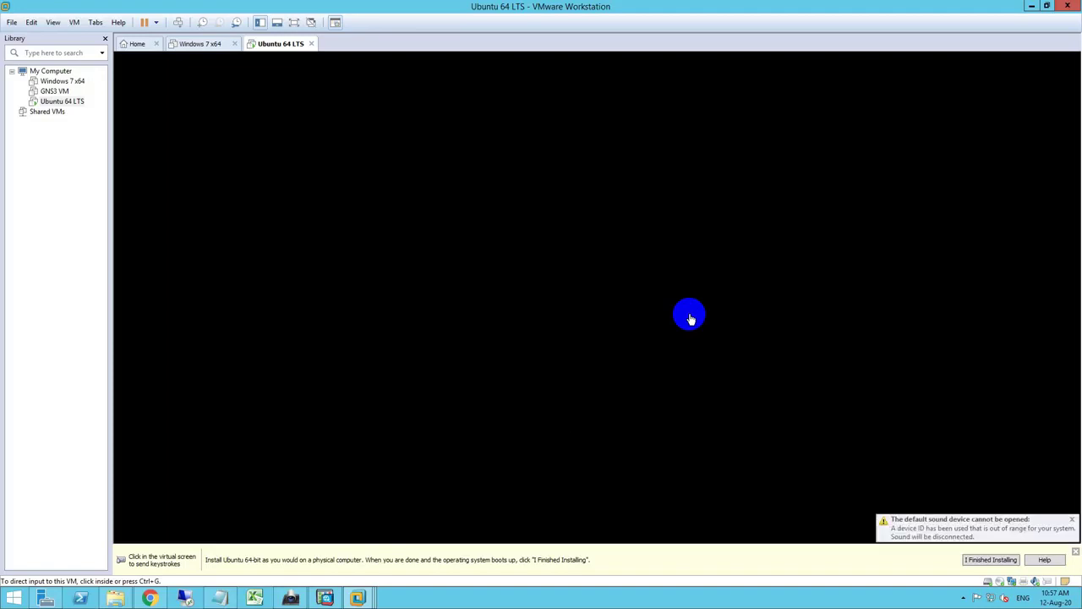
key("ctrl+shift+Tab")
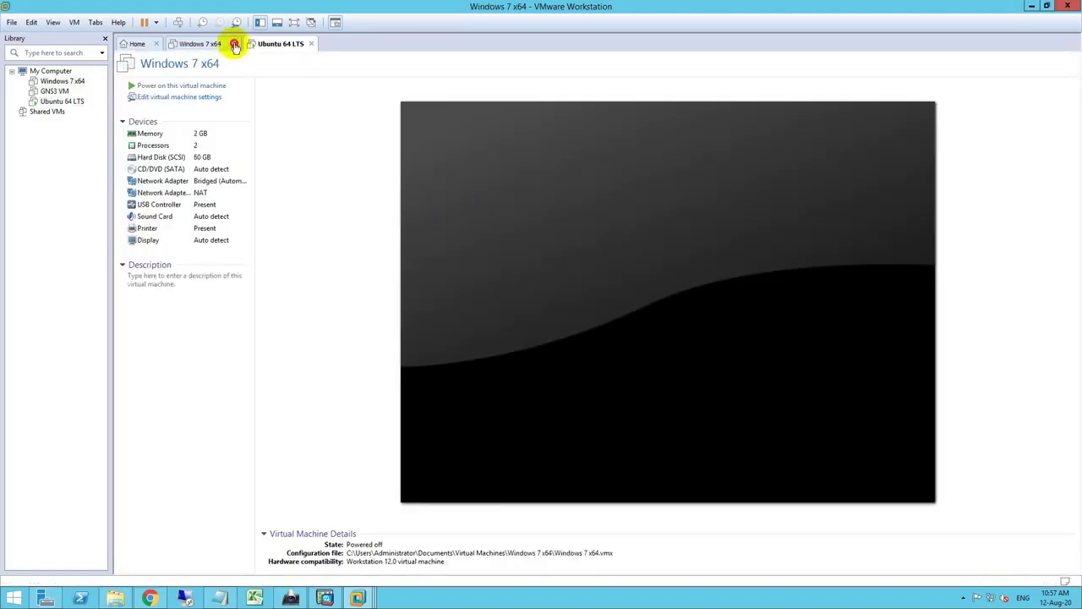
left_click(246, 43)
- Start the Ubuntu installer and continue with the English (US) keyboard layout
left_click(624, 314)
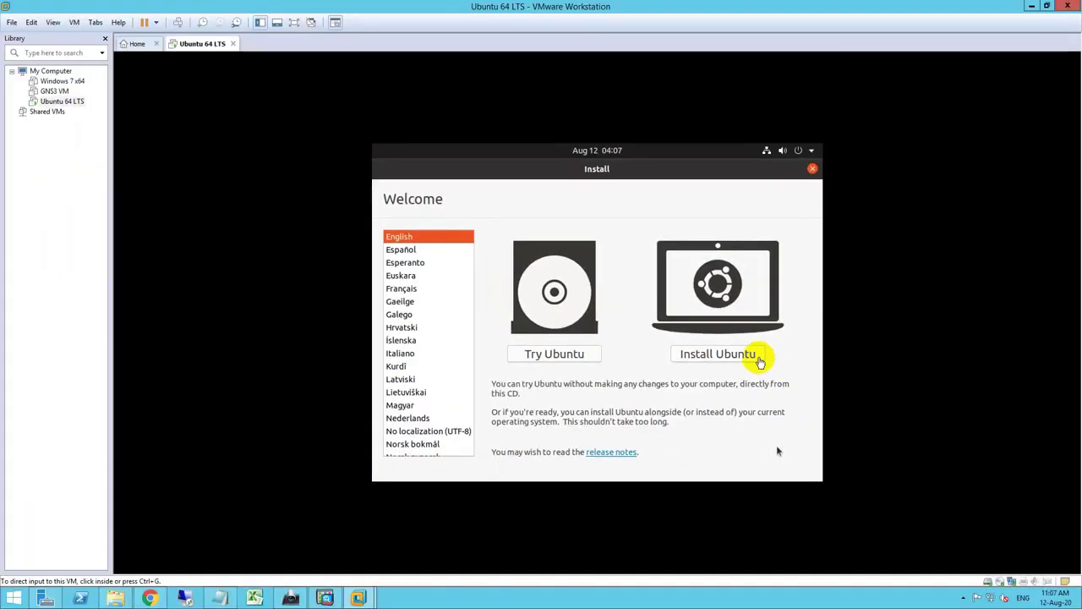
left_click(877, 365)
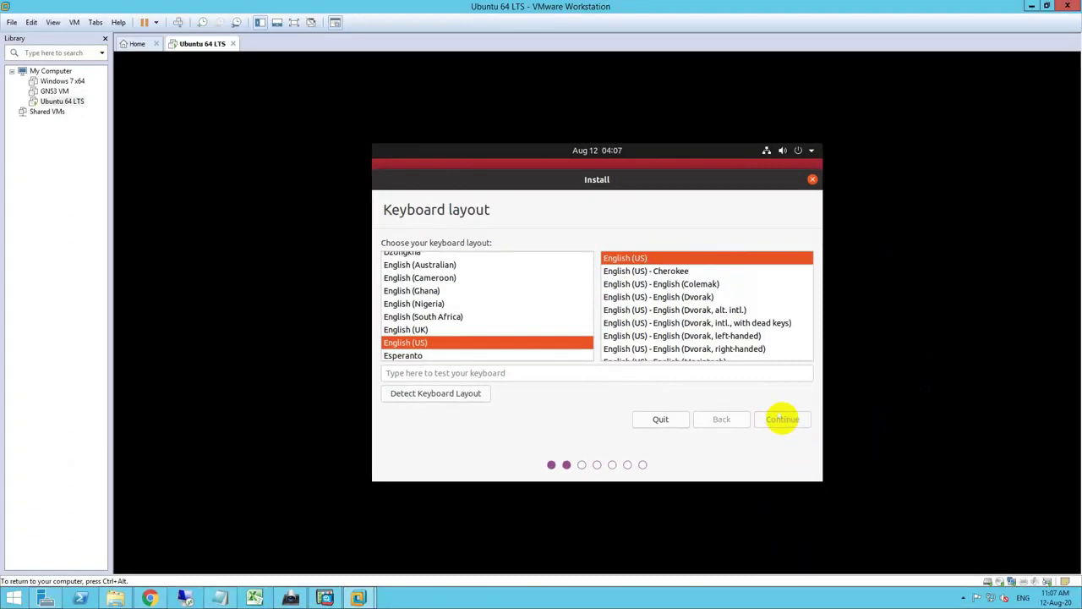
left_click(782, 418)
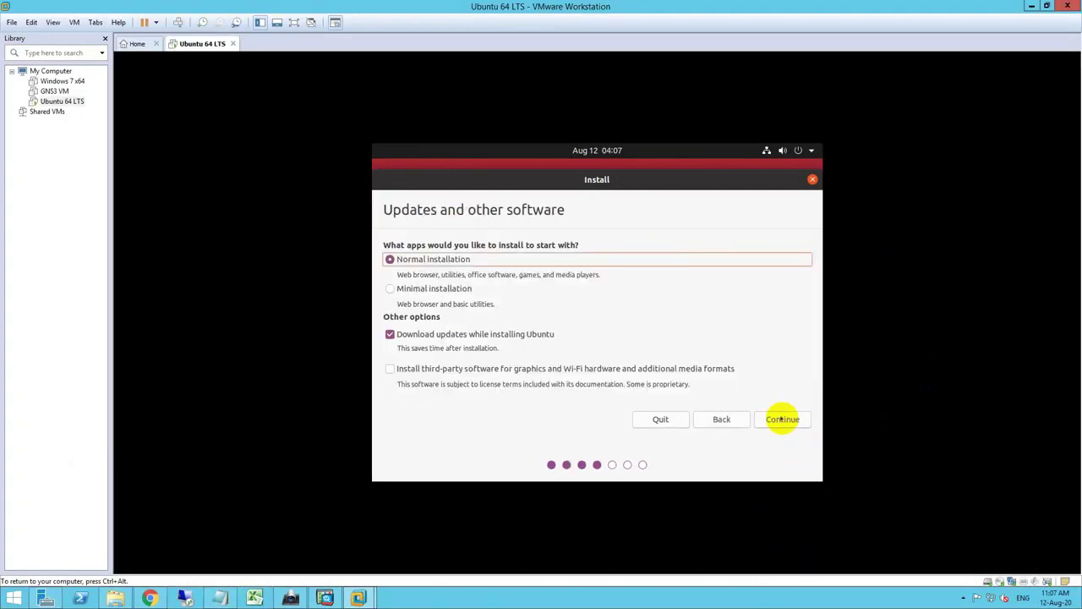
- Keep Normal installation, add third-party drivers and media formats, and continue
left_click(498, 476)
key("ctrl+alt")
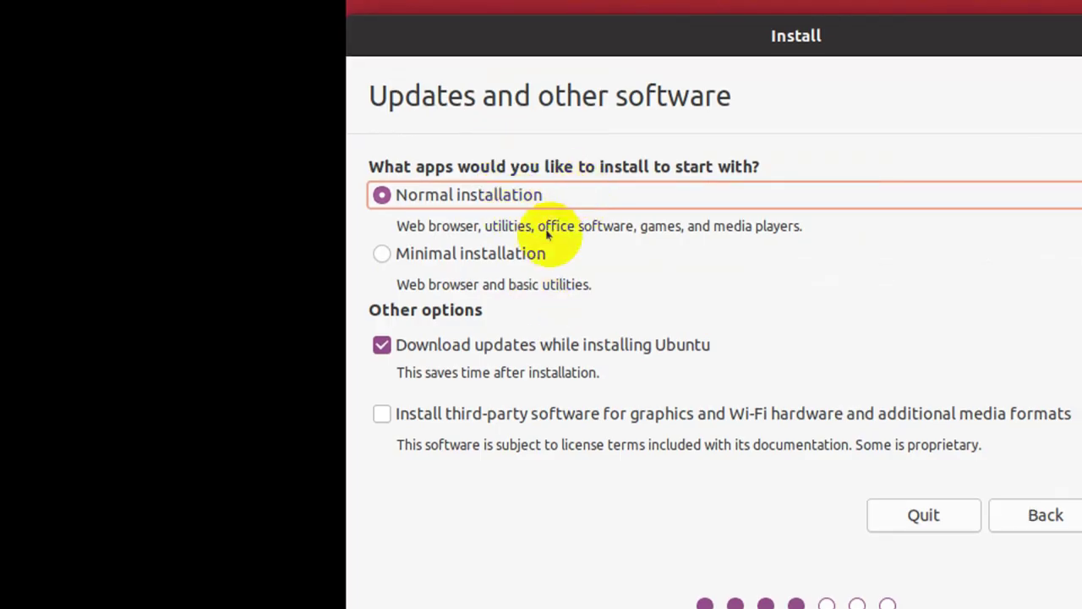
left_click(384, 414)
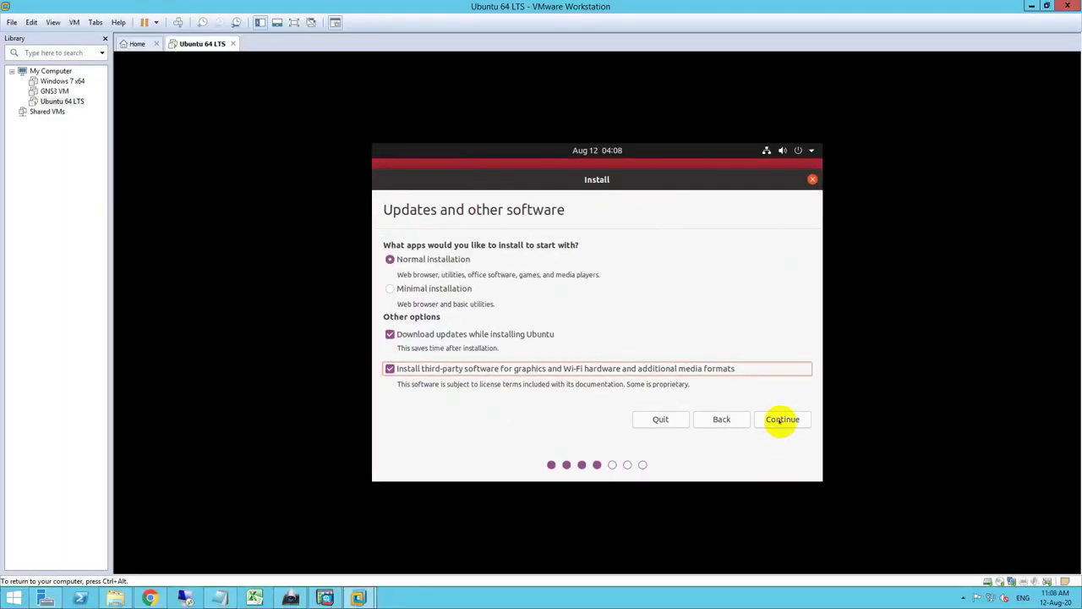
left_click(780, 419)
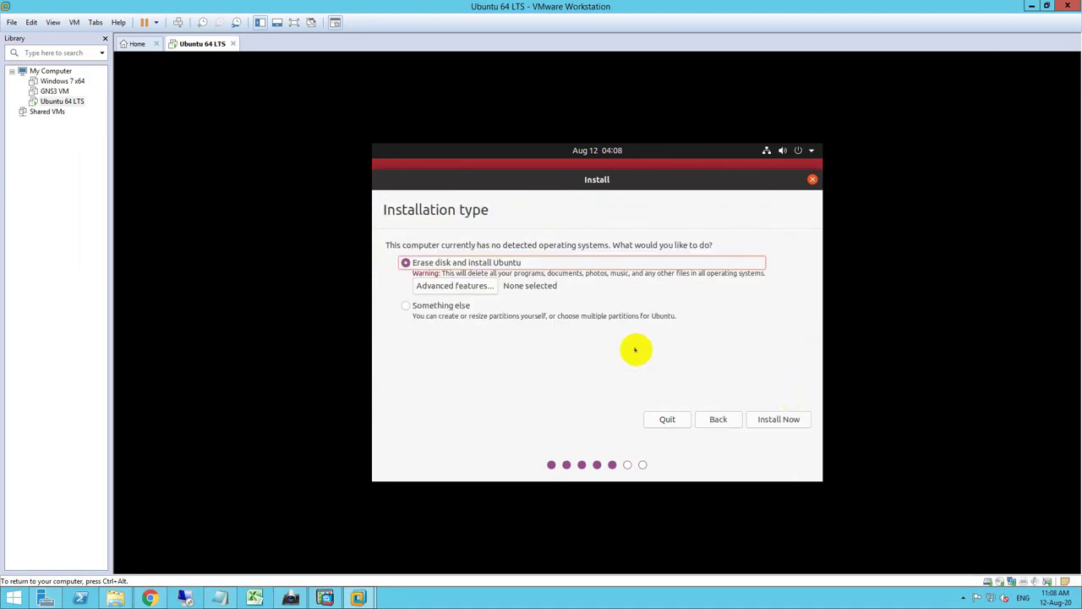
- Choose Erase disk and install Ubuntu, then confirm writing the partition changes
left_click(698, 527)
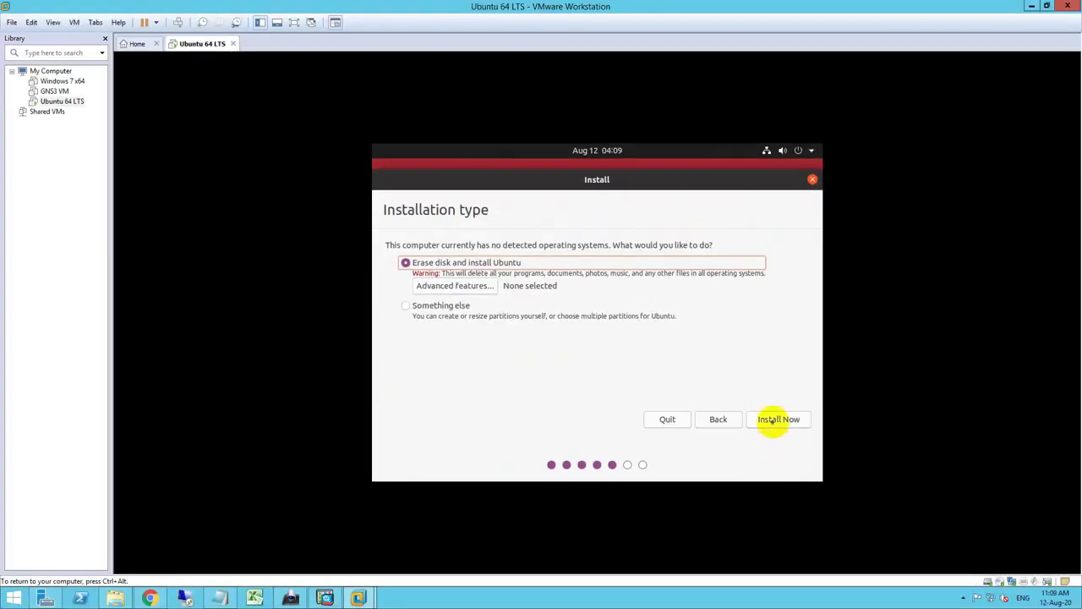
left_click(773, 421)
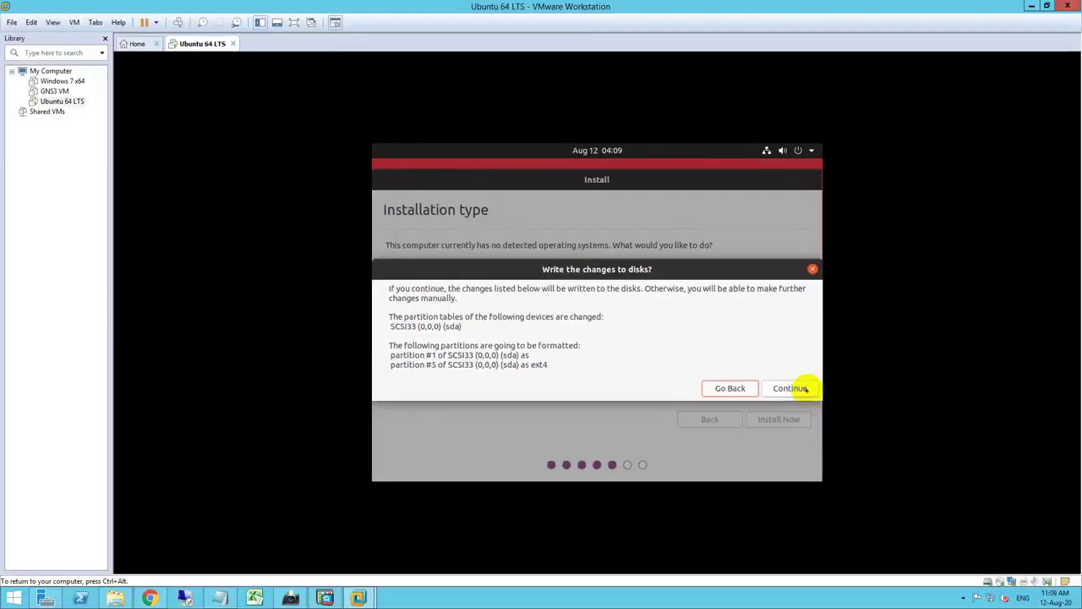
left_click(841, 410)
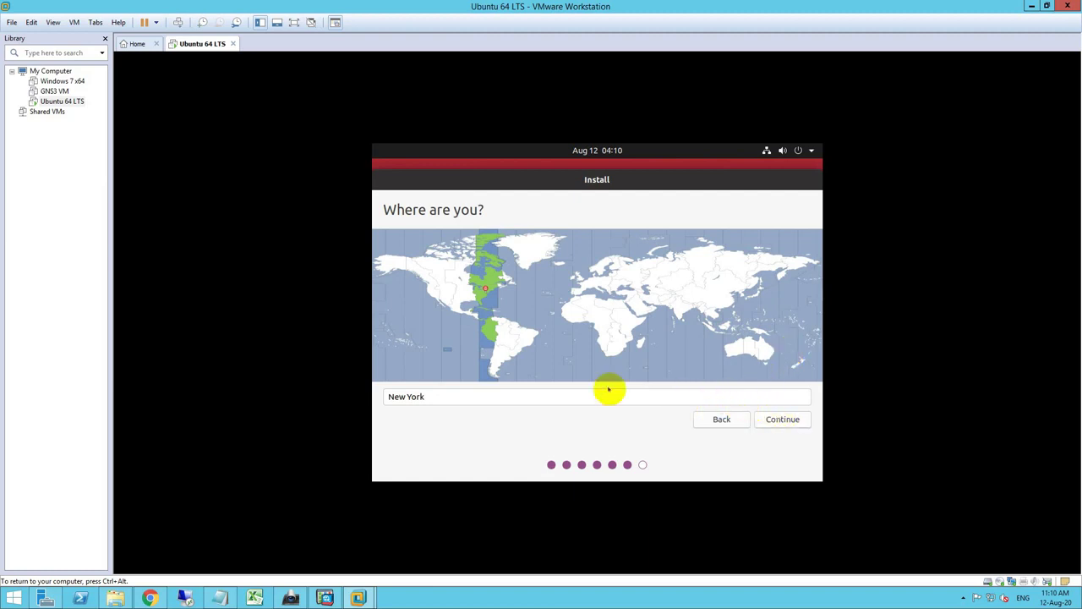
- Choose Bangkok as the location and timezone on the map, then continue to the user account page
left_click(539, 395)
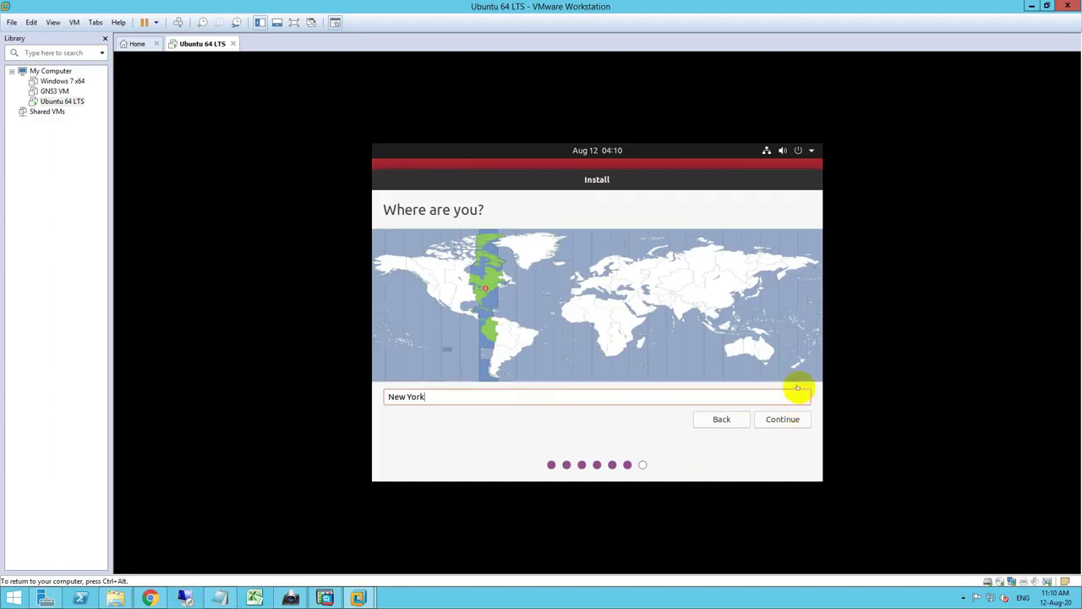
left_click(713, 316)
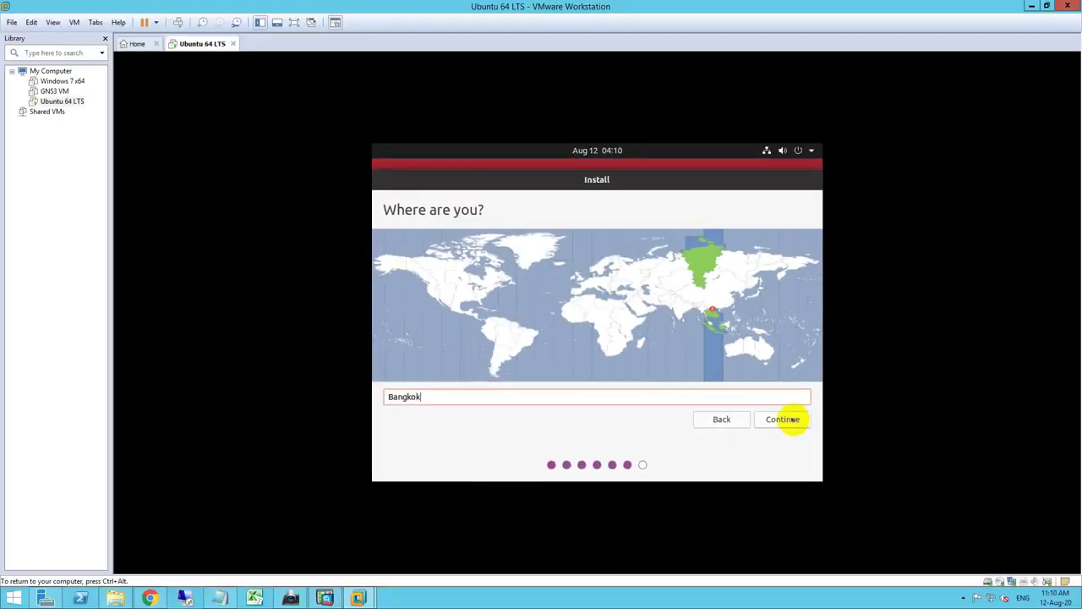
left_click(793, 419)
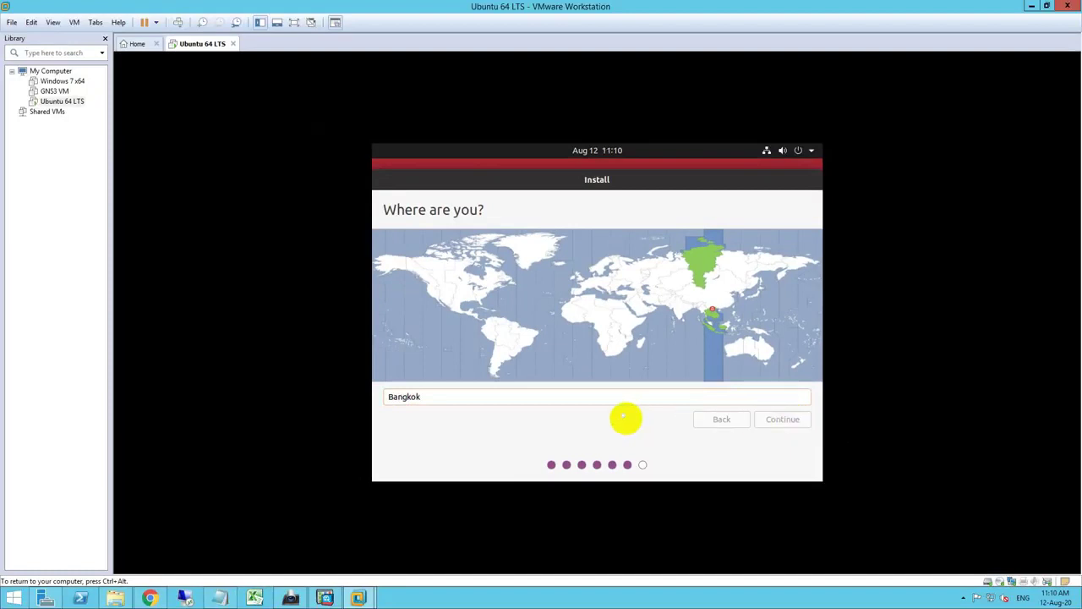
left_click(783, 417)
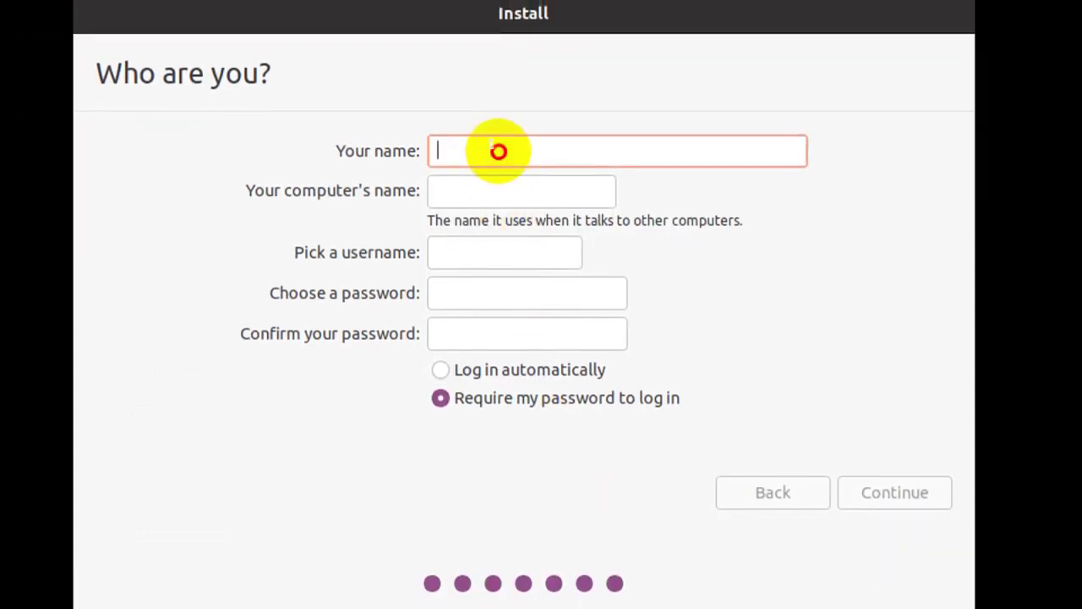
- Enter your name and replace the suggested computer name with 'extechnical'
type("EX")
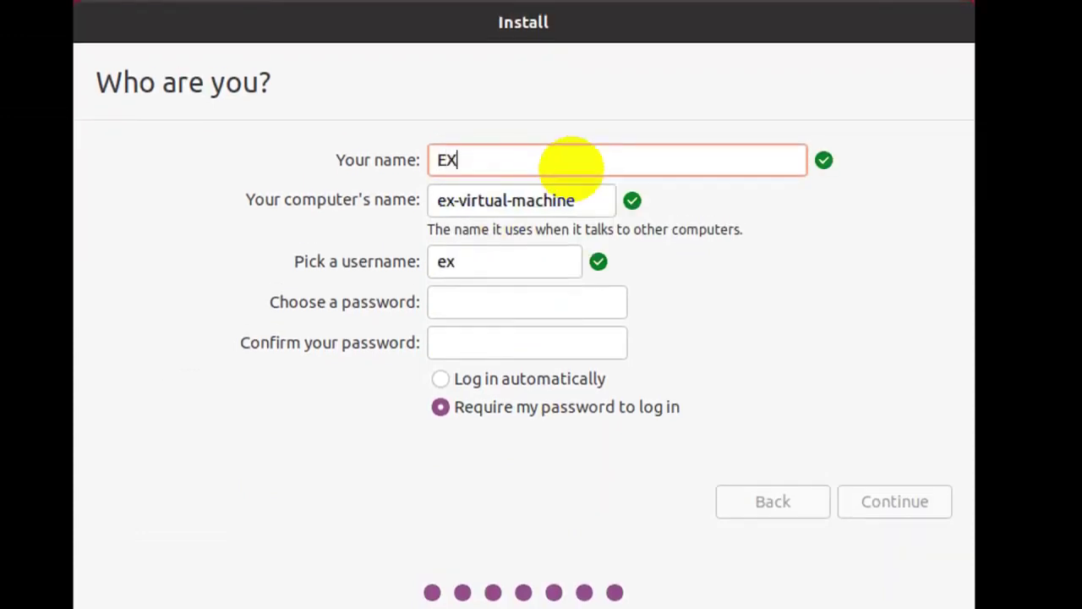
type(" Technical")
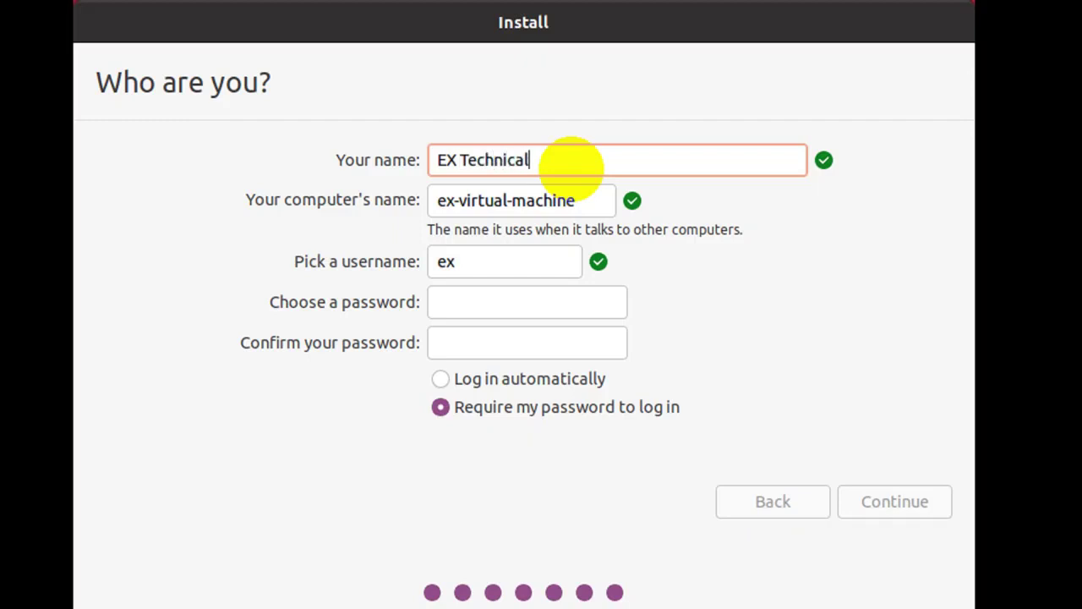
left_click_drag(584, 199, 386, 200)
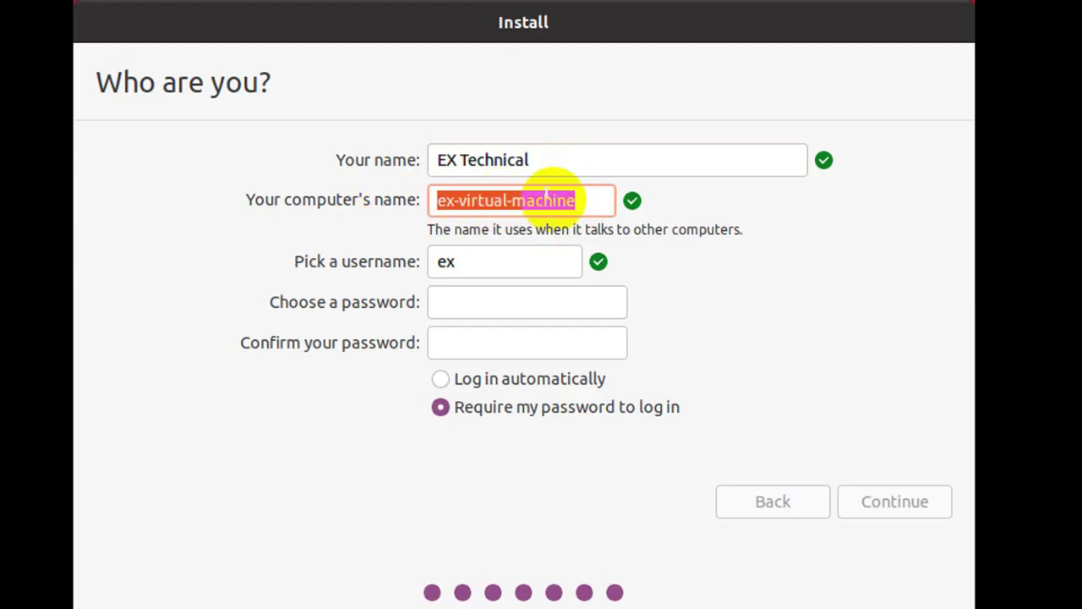
type("ex")
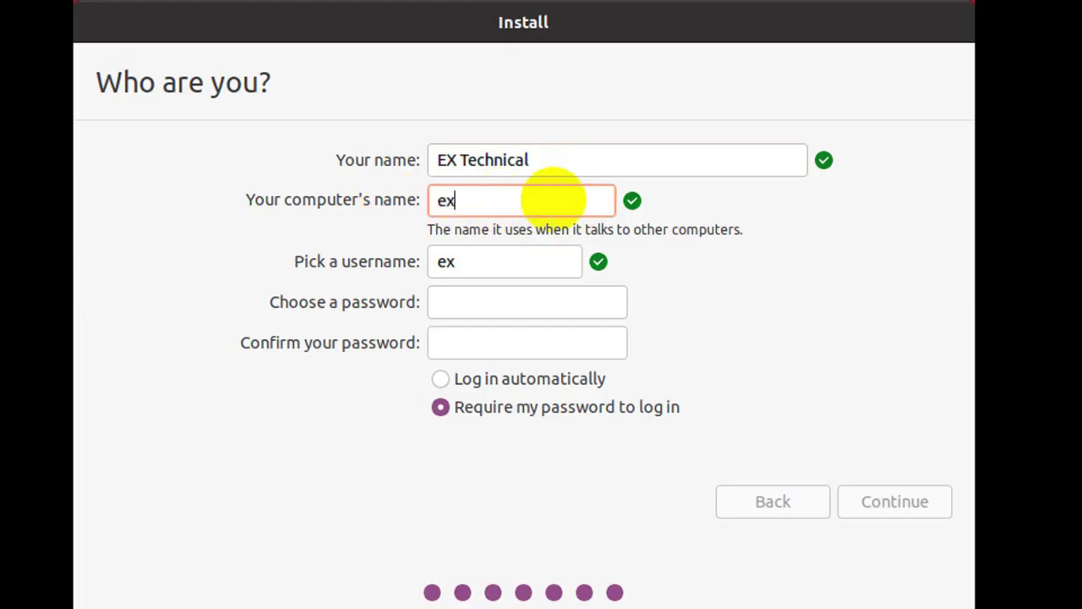
type("technical")
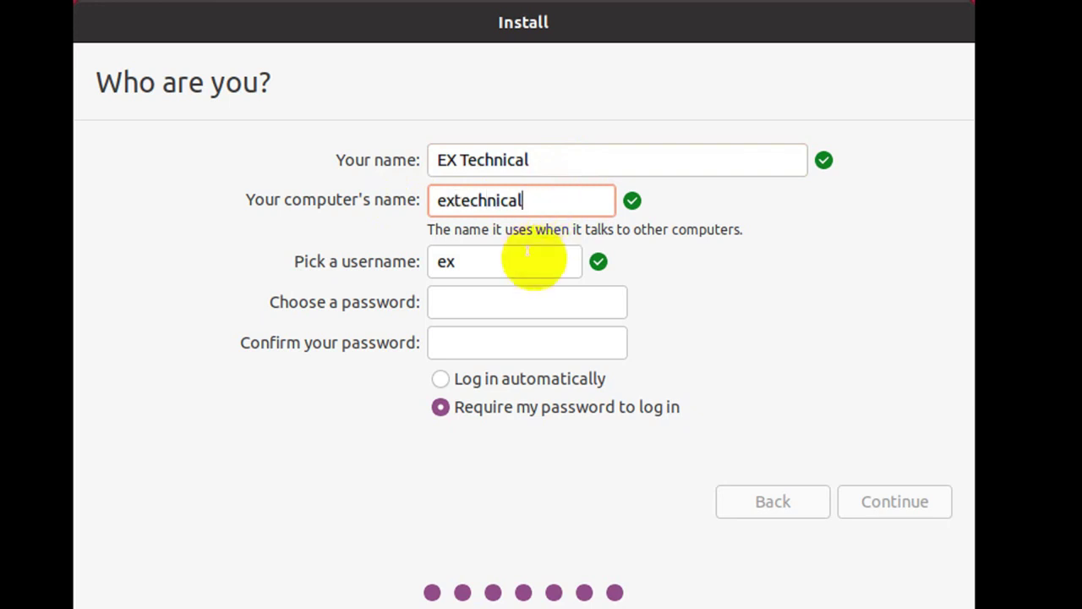
- Replace the suggested username with one matching the computer name
key("Tab")
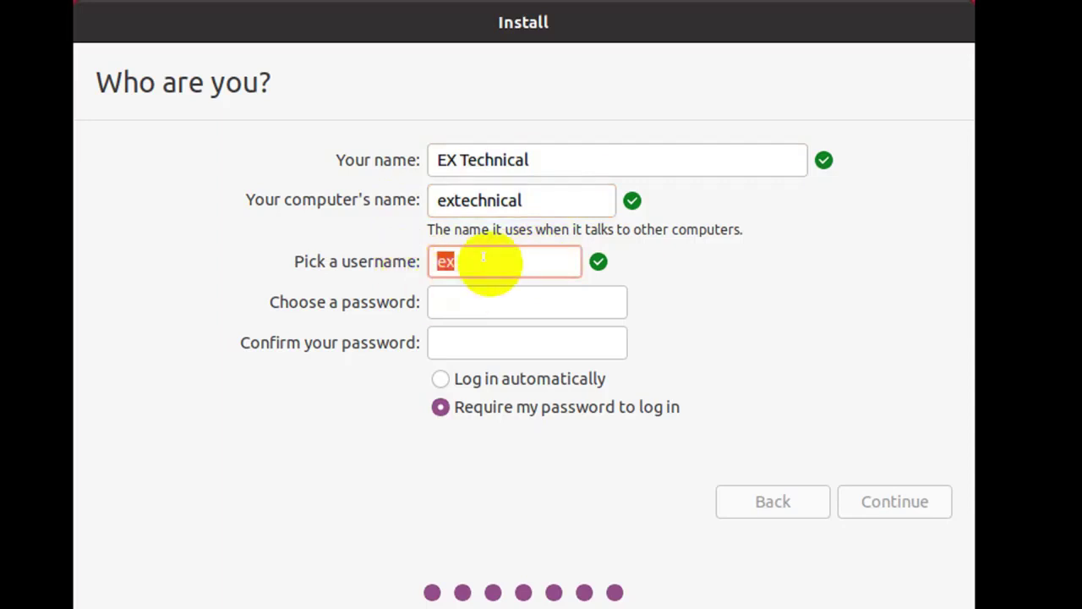
left_click(483, 257)
left_click_drag(489, 262, 418, 263)
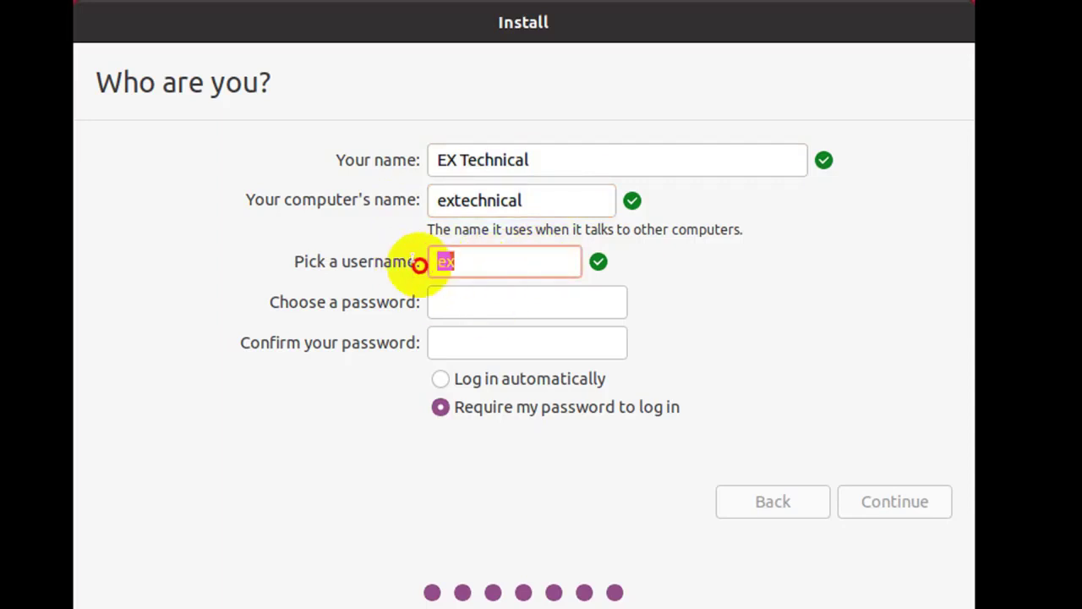
type("e")
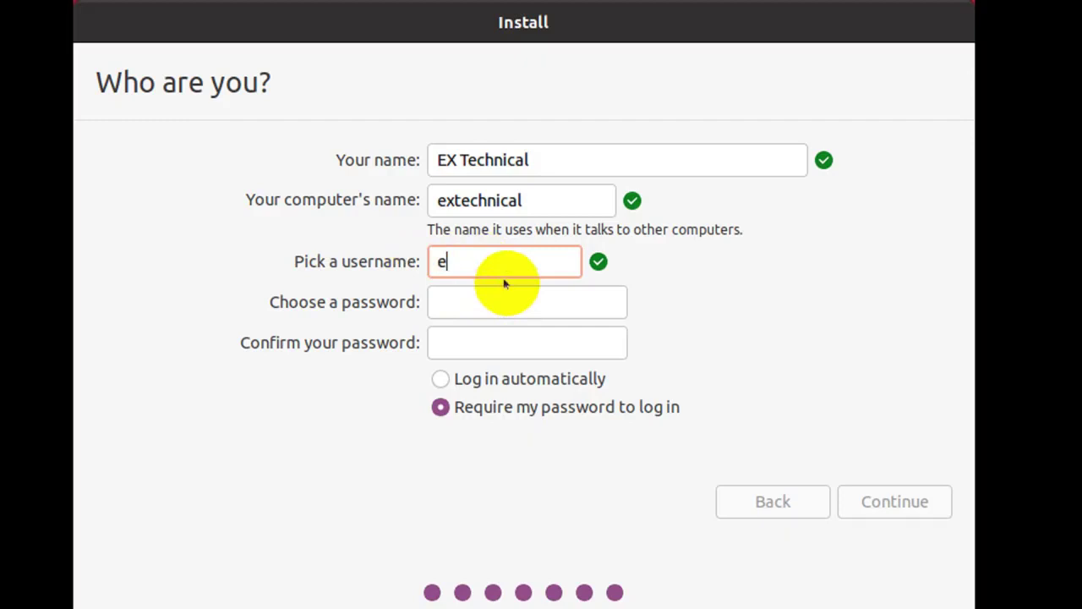
type("xtechnical")
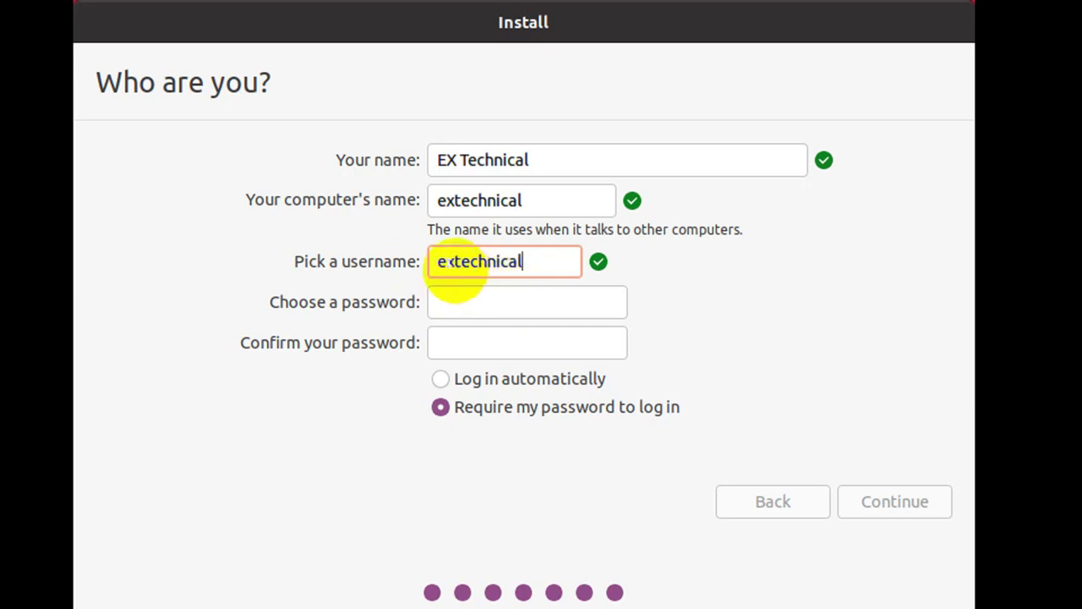
left_click(532, 298)
left_click_drag(536, 260, 442, 260)
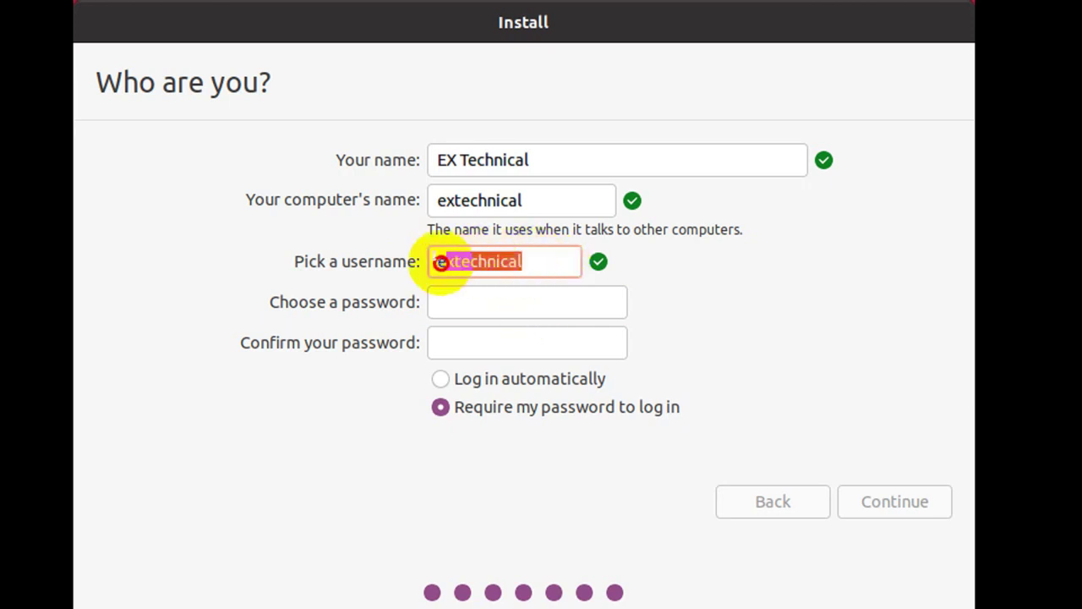
- Type and confirm the account password, then submit the account details
left_click(462, 302)
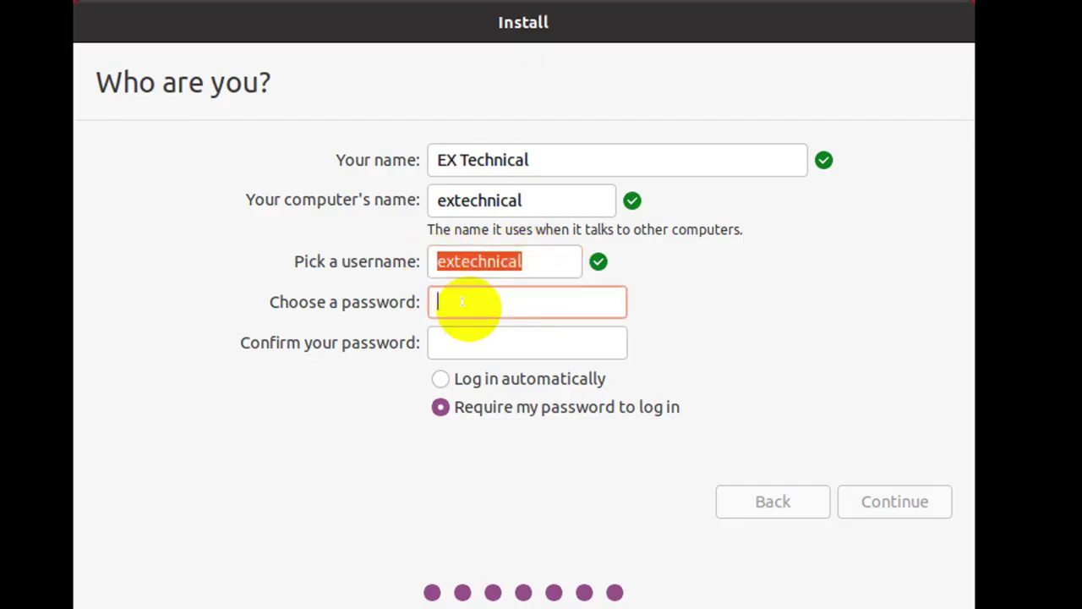
type("123456")
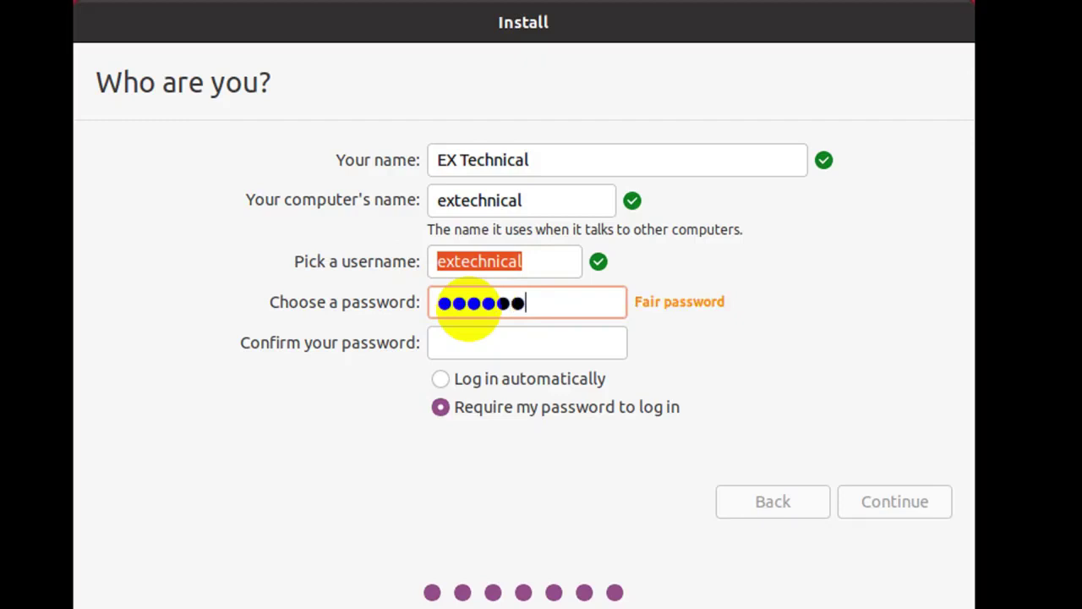
left_click(464, 337)
type("123")
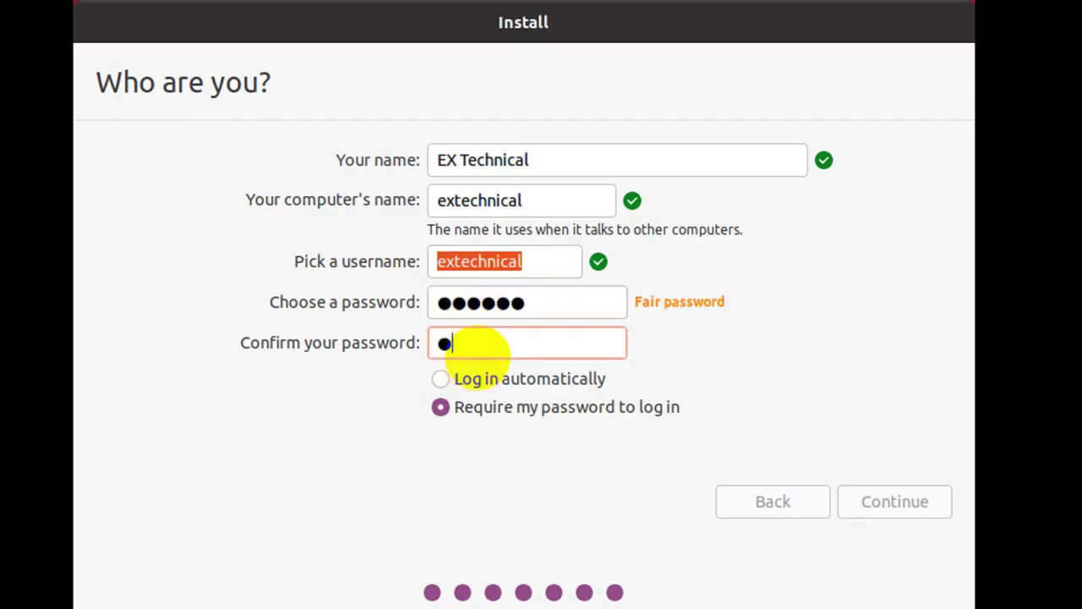
type("456")
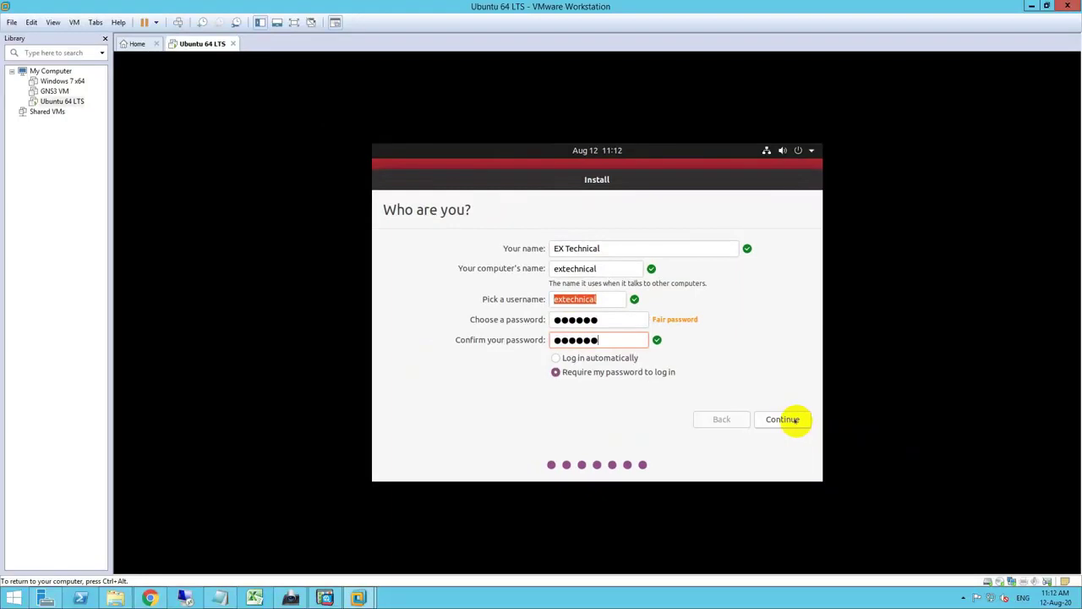
left_click(795, 421)
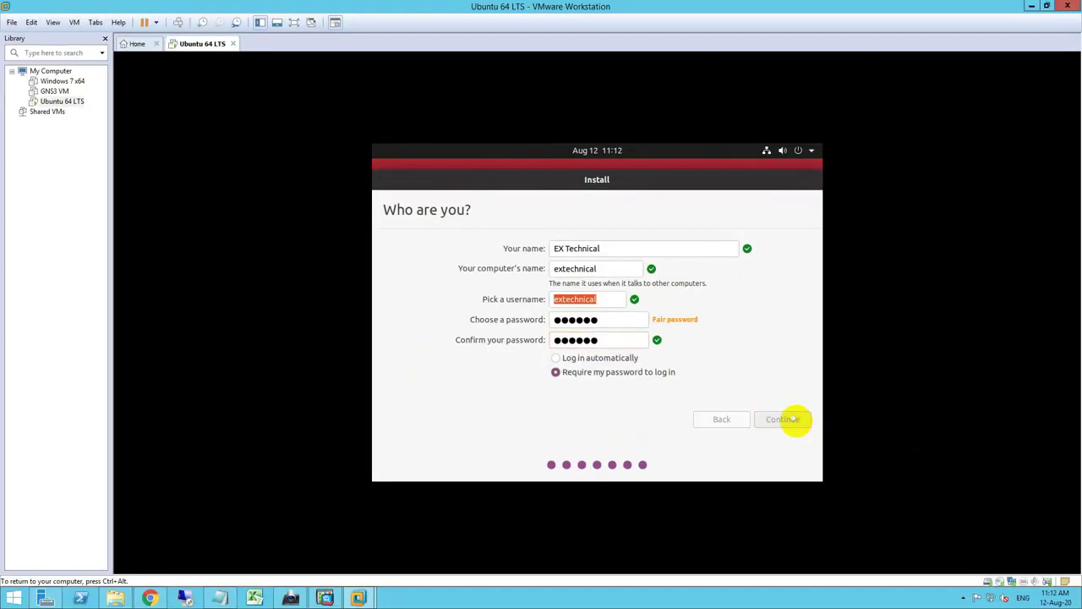